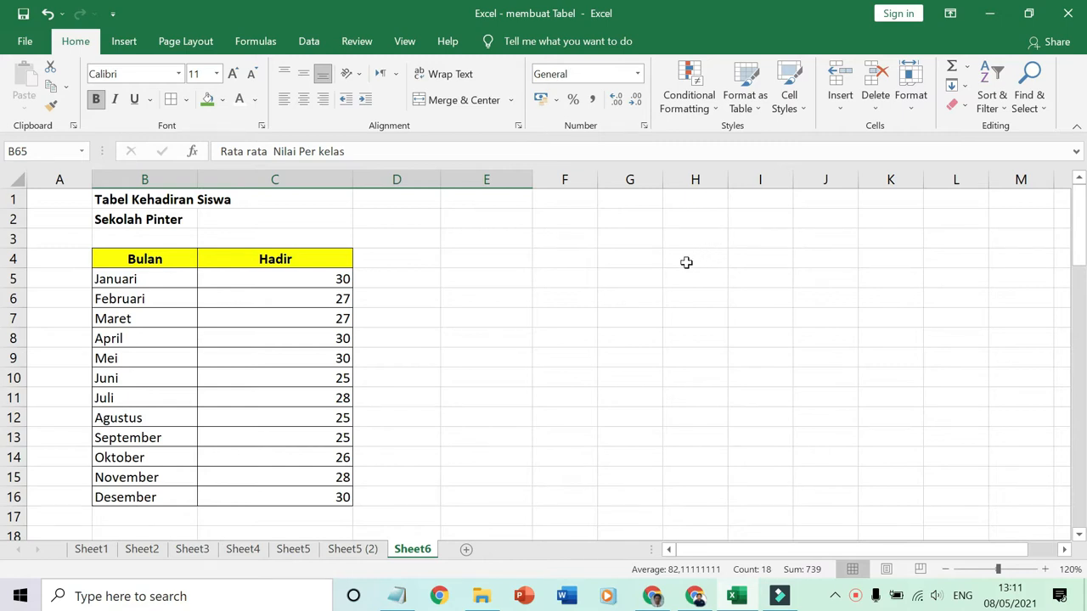
Insert a 3-D clustered column chart from the attendance data in B4:C16 and place it beside the table
{"action": "left_click", "coordinate": [123, 40]}
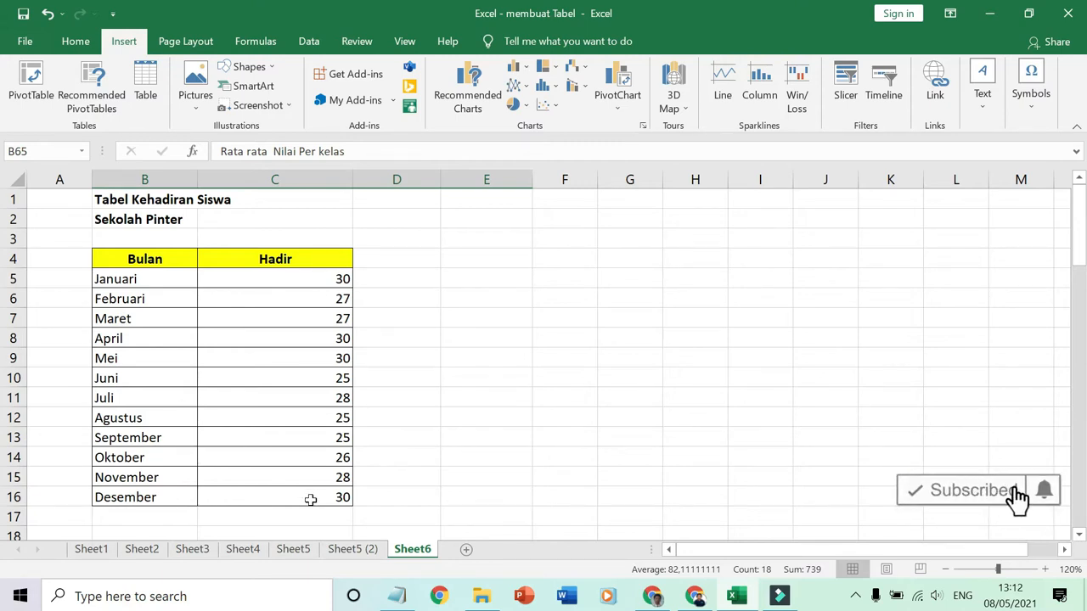
{"action": "left_click_drag", "start_coordinate": [136, 259], "coordinate": [292, 497]}
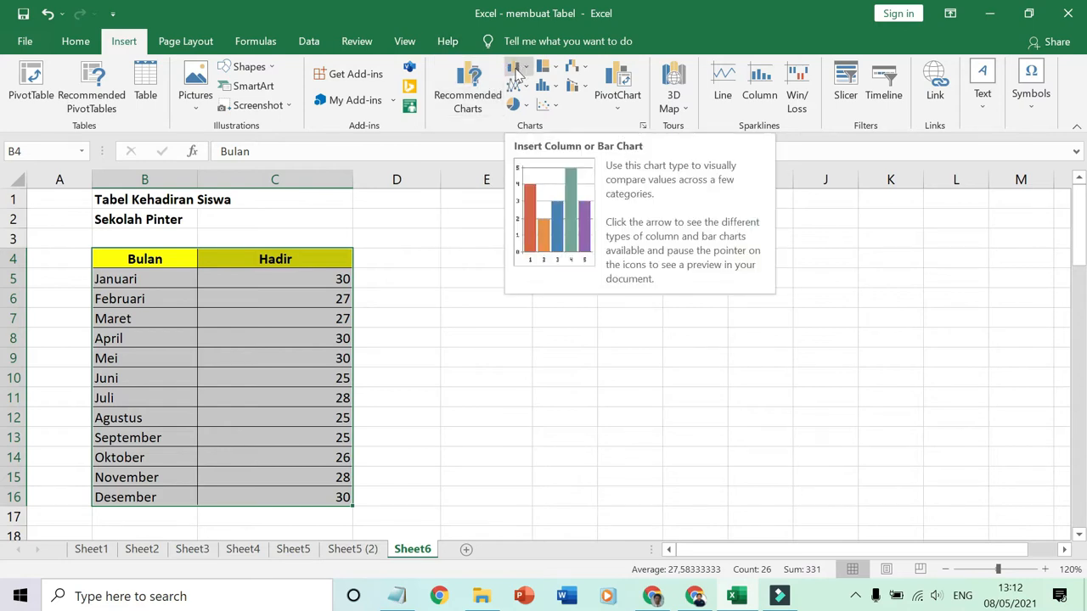
{"action": "left_click", "coordinate": [516, 75]}
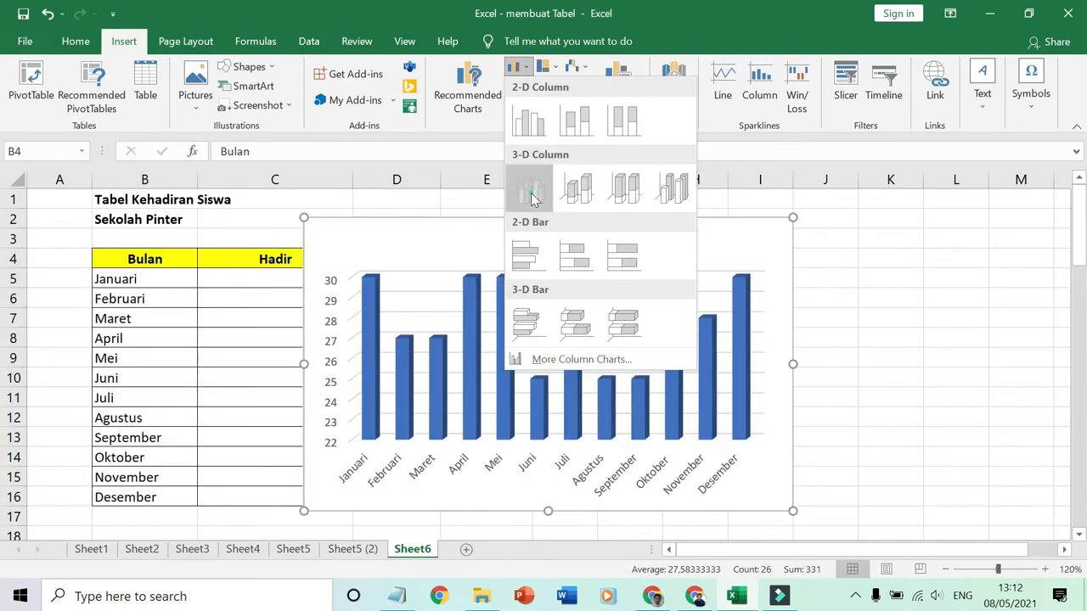
{"action": "left_click", "coordinate": [533, 195]}
{"action": "left_click_drag", "start_coordinate": [614, 235], "coordinate": [696, 242]}
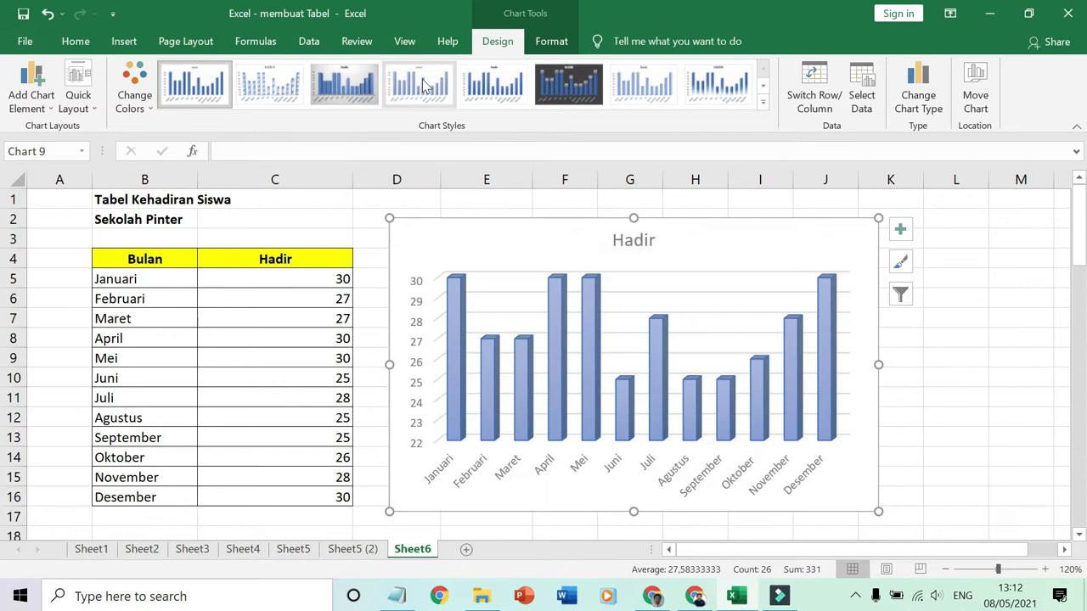
Apply the dark Style 9 to the Hadir column chart and deselect the chart
{"action": "left_click", "coordinate": [762, 105]}
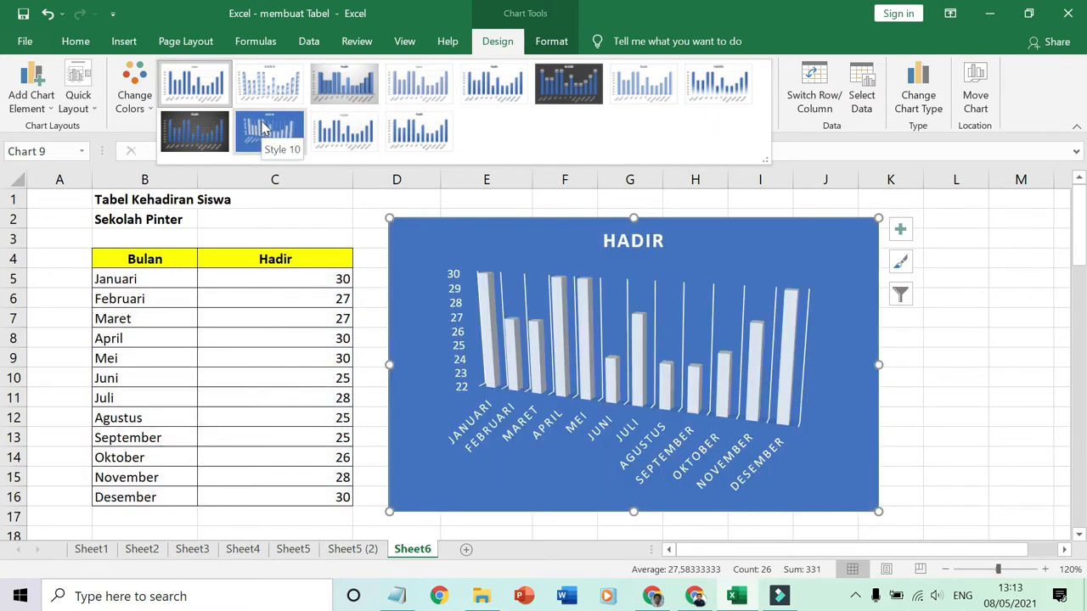
{"action": "left_click", "coordinate": [189, 135]}
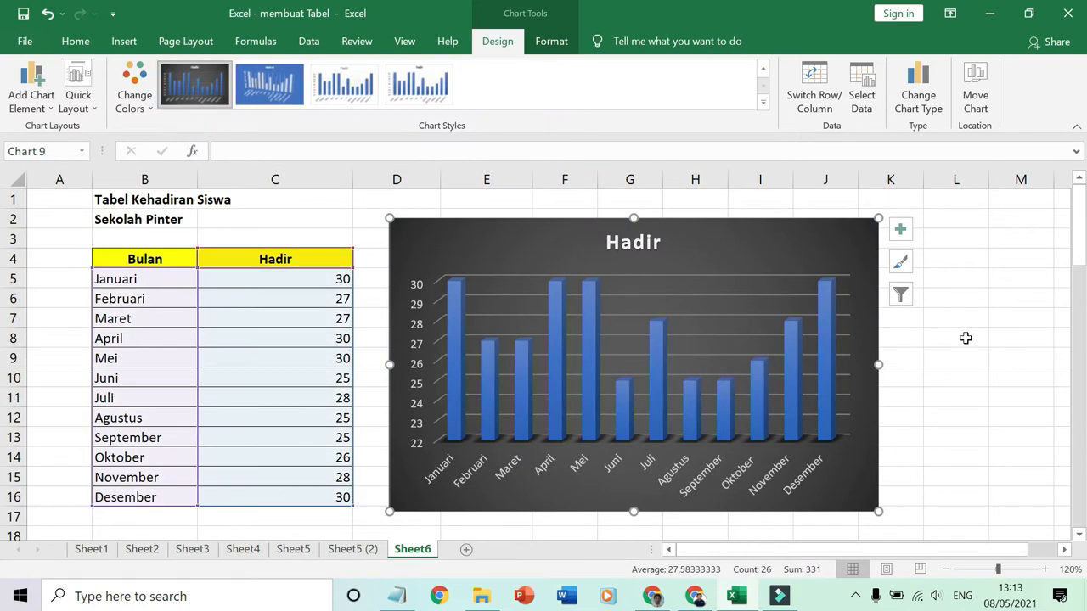
{"action": "left_click", "coordinate": [955, 339]}
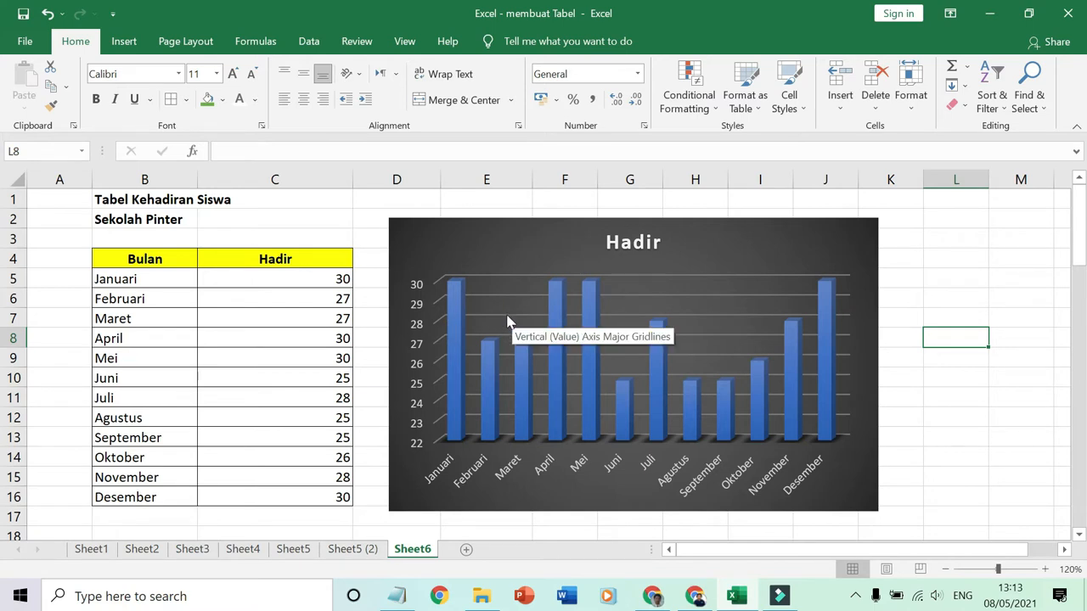
Insert a 2-D line chart with markers from the monthly income data in B26:C38 and place it beside the table
{"action": "scroll", "coordinate": [508, 321], "scroll_direction": "down", "scroll_amount": 7}
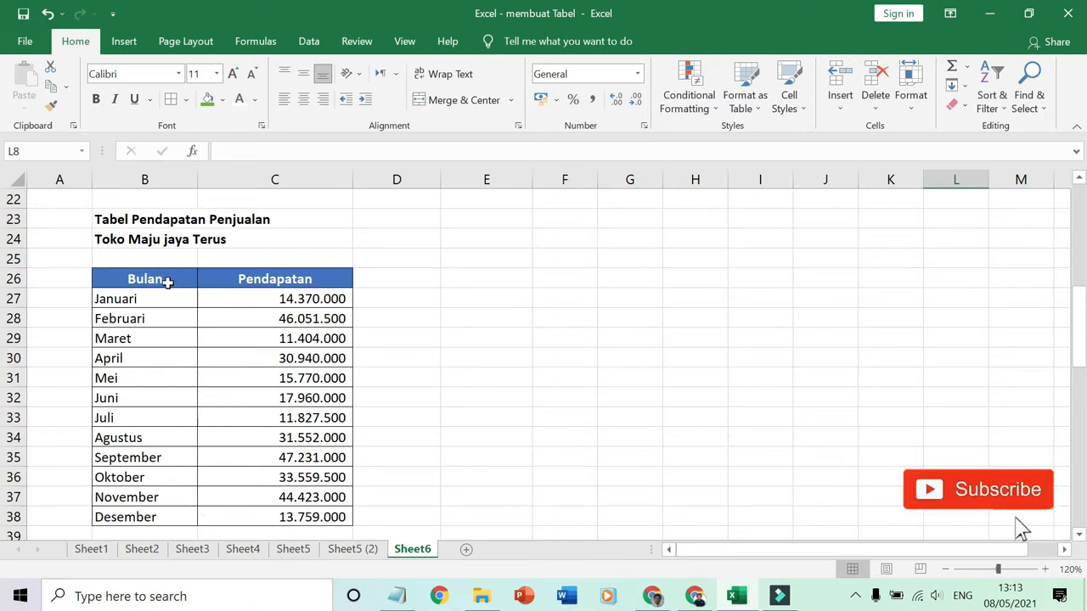
{"action": "left_click_drag", "start_coordinate": [152, 281], "coordinate": [314, 520]}
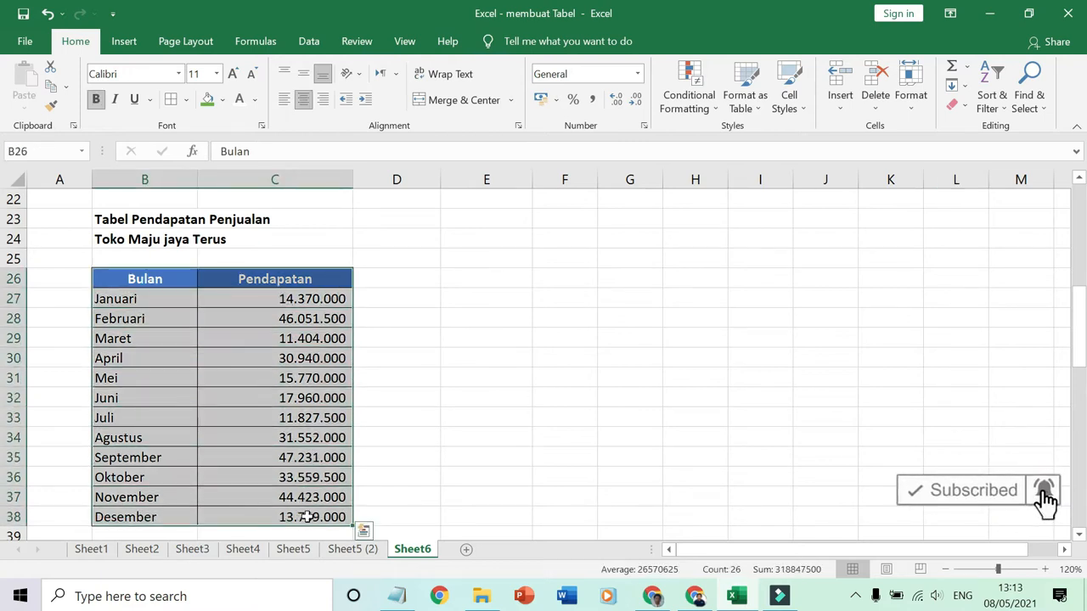
{"action": "left_click", "coordinate": [124, 41]}
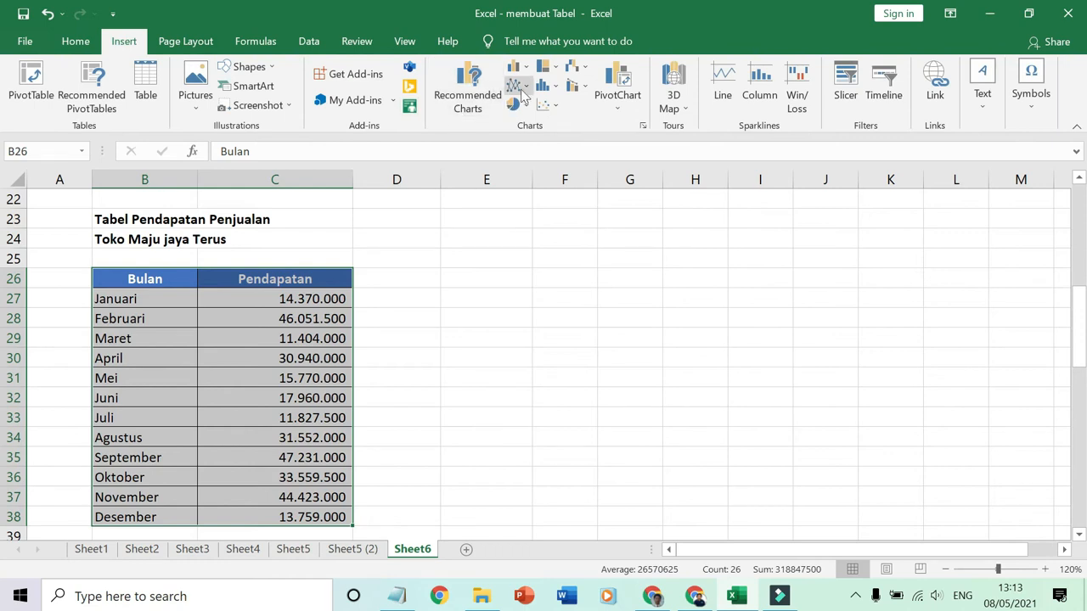
{"action": "left_click", "coordinate": [528, 88]}
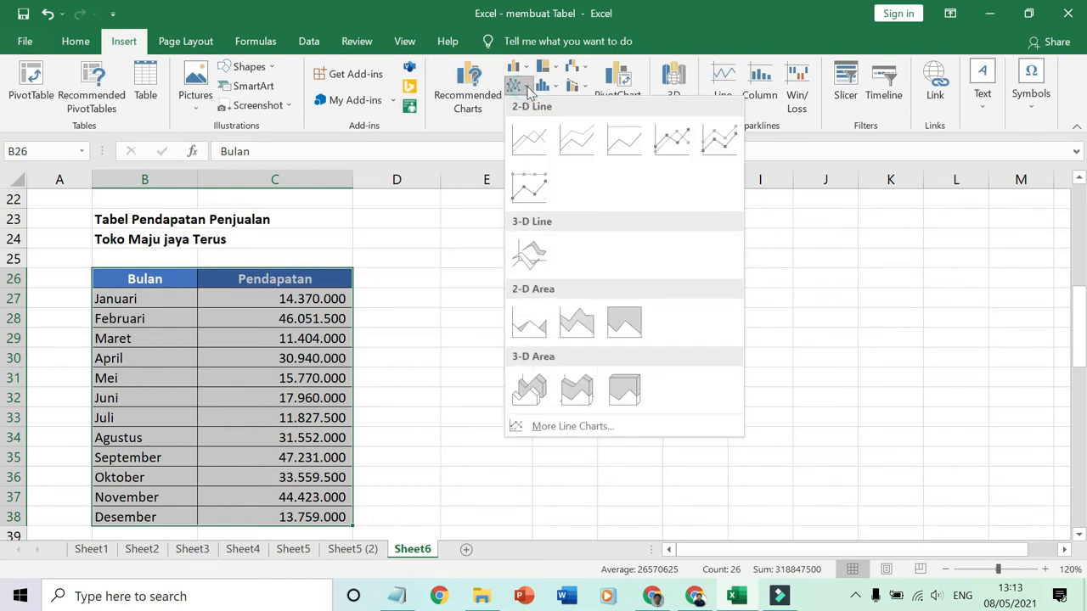
{"action": "left_click", "coordinate": [682, 140]}
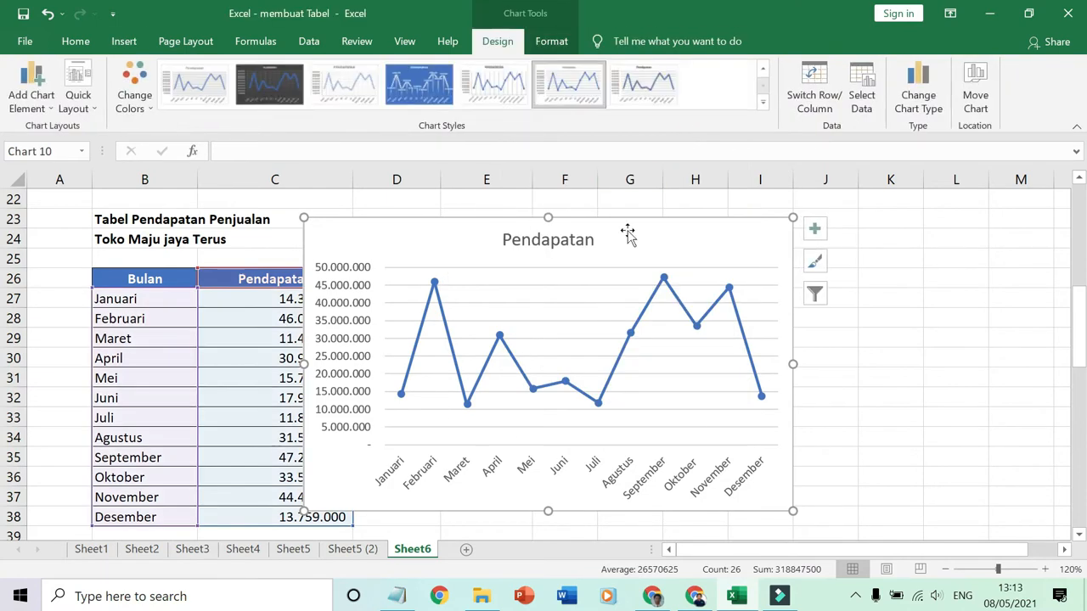
{"action": "left_click_drag", "start_coordinate": [643, 235], "coordinate": [720, 238]}
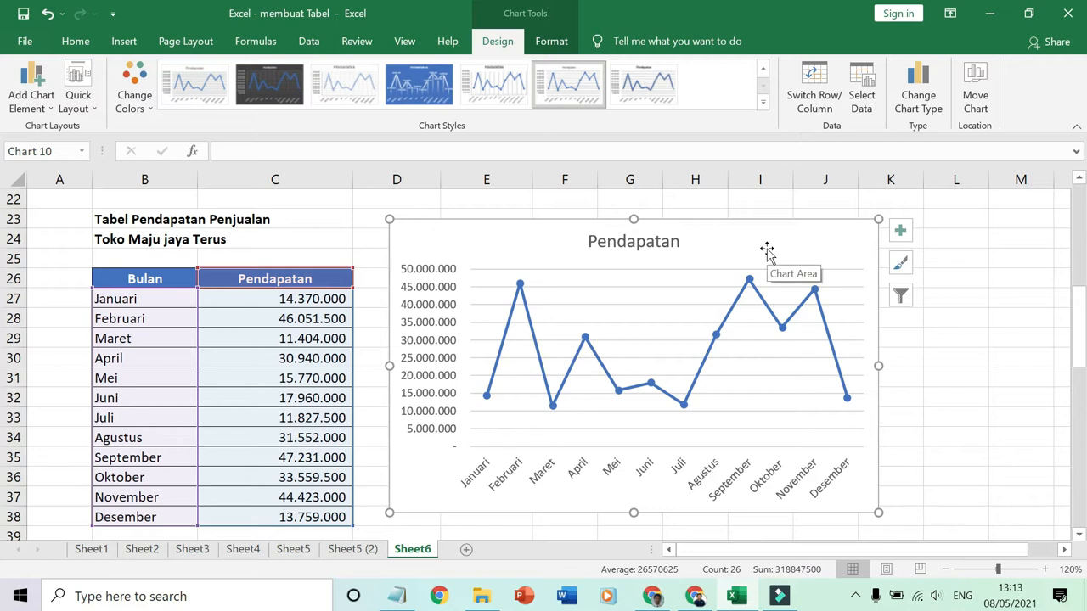
Try several chart styles on the Pendapatan line chart, finishing with the dark grey style with data labels
{"action": "left_click", "coordinate": [763, 103]}
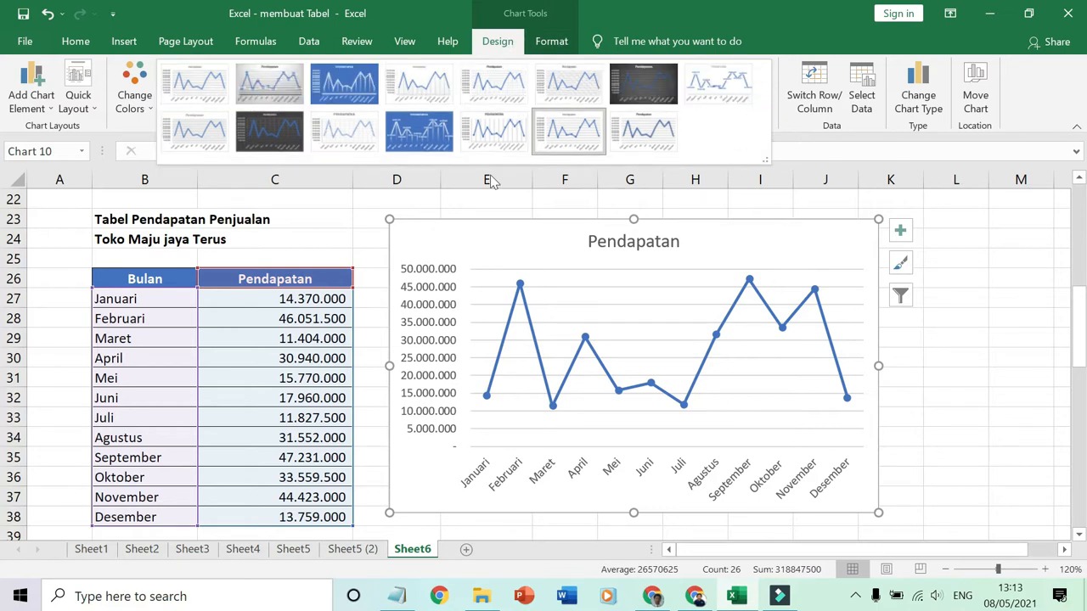
{"action": "left_click", "coordinate": [425, 139]}
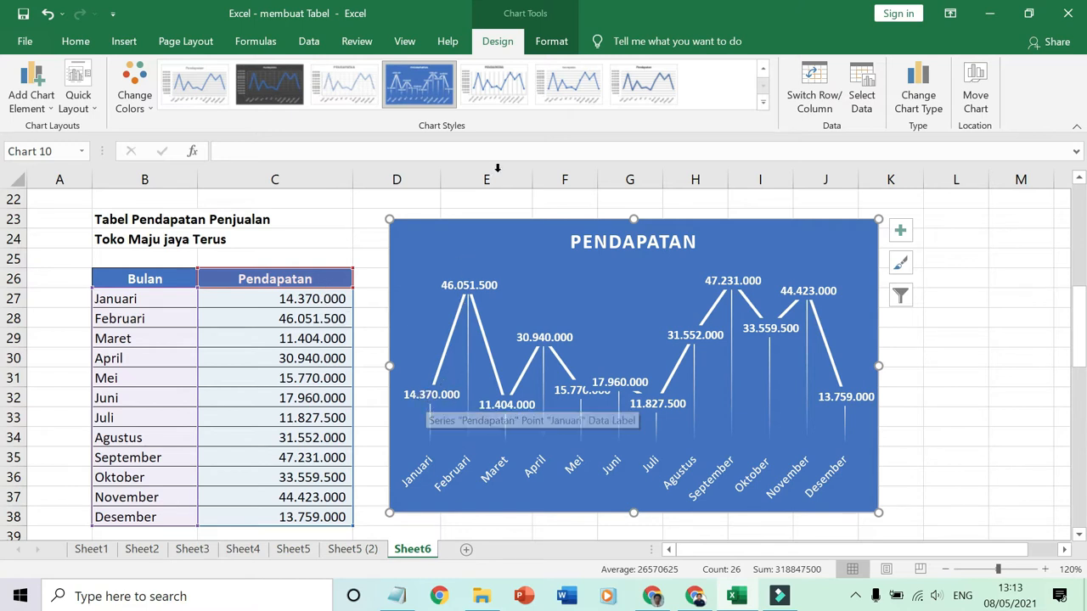
{"action": "left_click", "coordinate": [496, 89]}
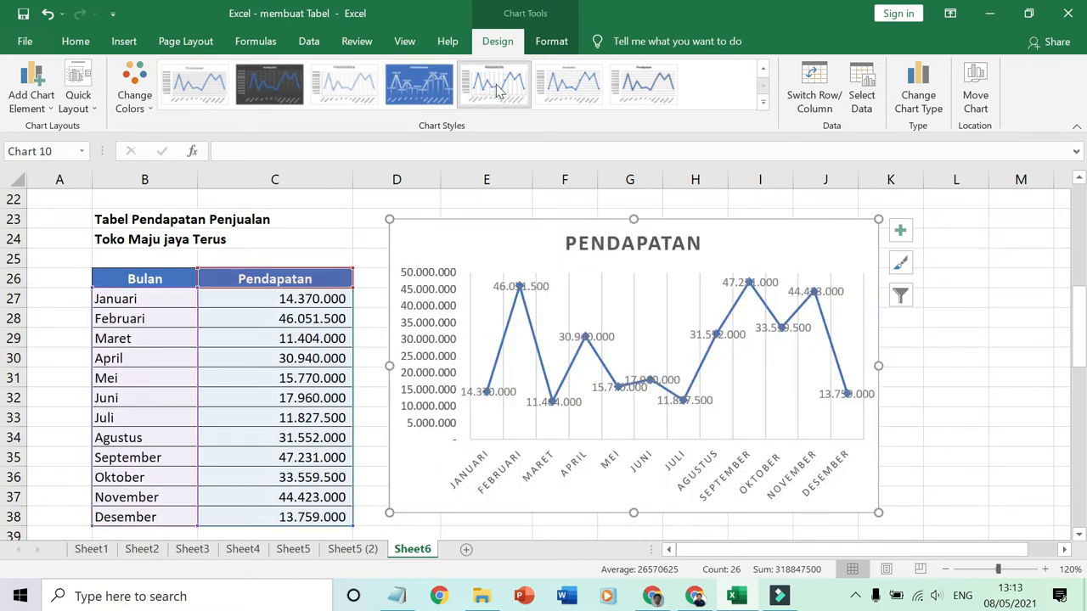
{"action": "left_click", "coordinate": [270, 89]}
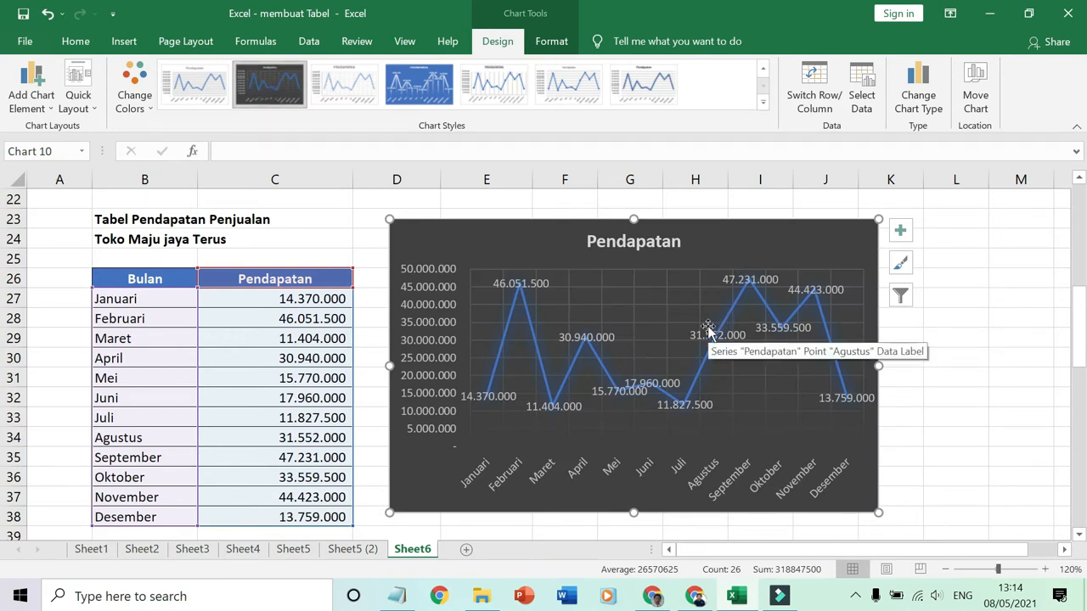
Insert a 3-D clustered column chart from the class average scores in B68:E71
{"action": "scroll", "coordinate": [706, 327], "scroll_direction": "down", "scroll_amount": 4}
{"action": "scroll", "coordinate": [707, 326], "scroll_direction": "up", "scroll_amount": 4}
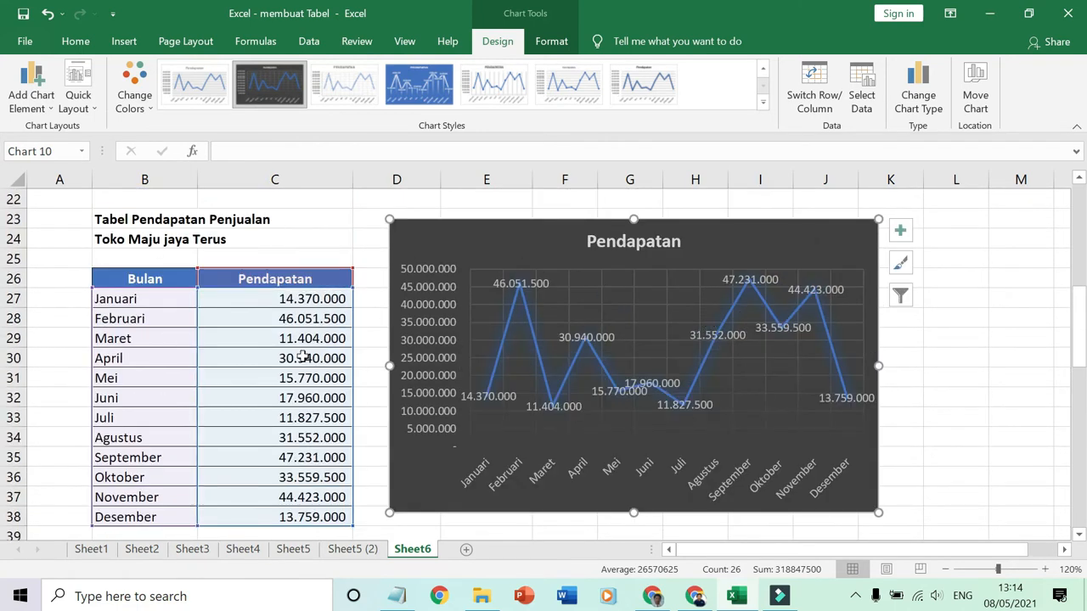
{"action": "scroll", "coordinate": [303, 357], "scroll_direction": "down", "scroll_amount": 7}
{"action": "scroll", "coordinate": [302, 358], "scroll_direction": "down", "scroll_amount": 7}
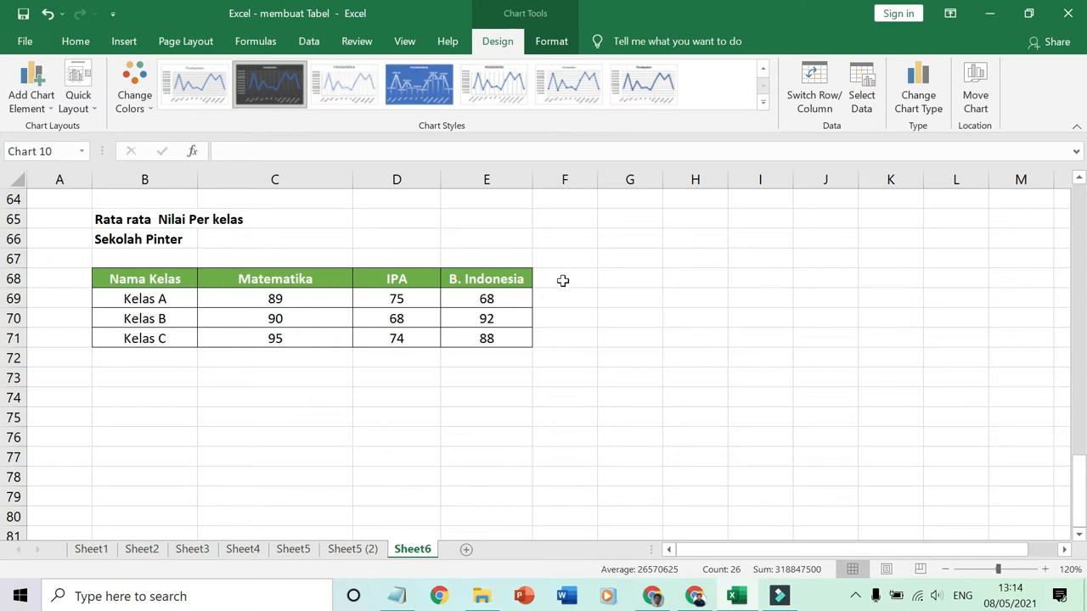
{"action": "left_click_drag", "start_coordinate": [137, 273], "coordinate": [487, 337]}
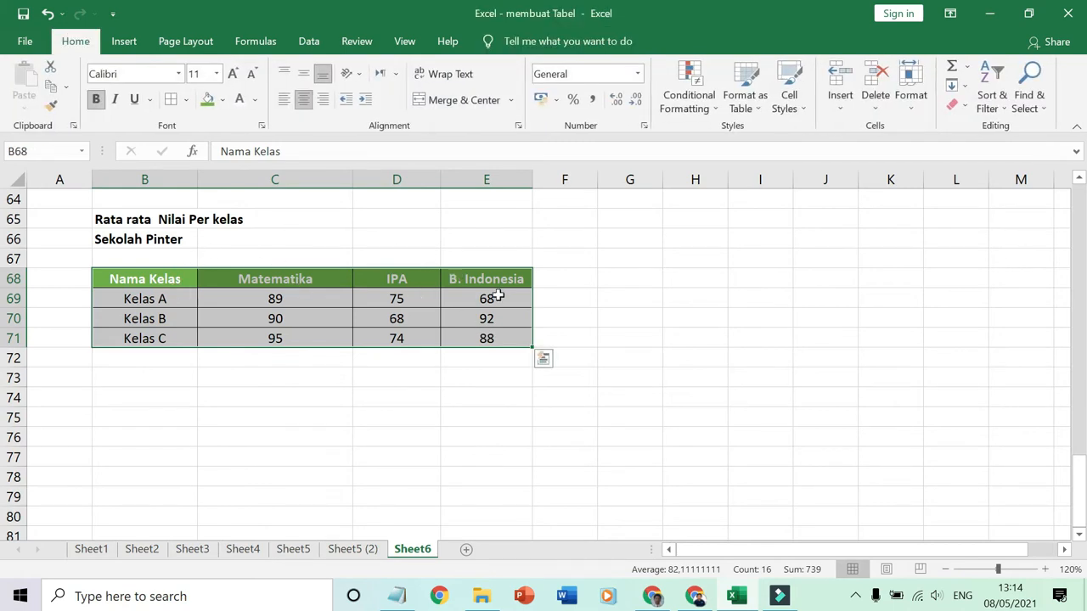
{"action": "left_click", "coordinate": [124, 46]}
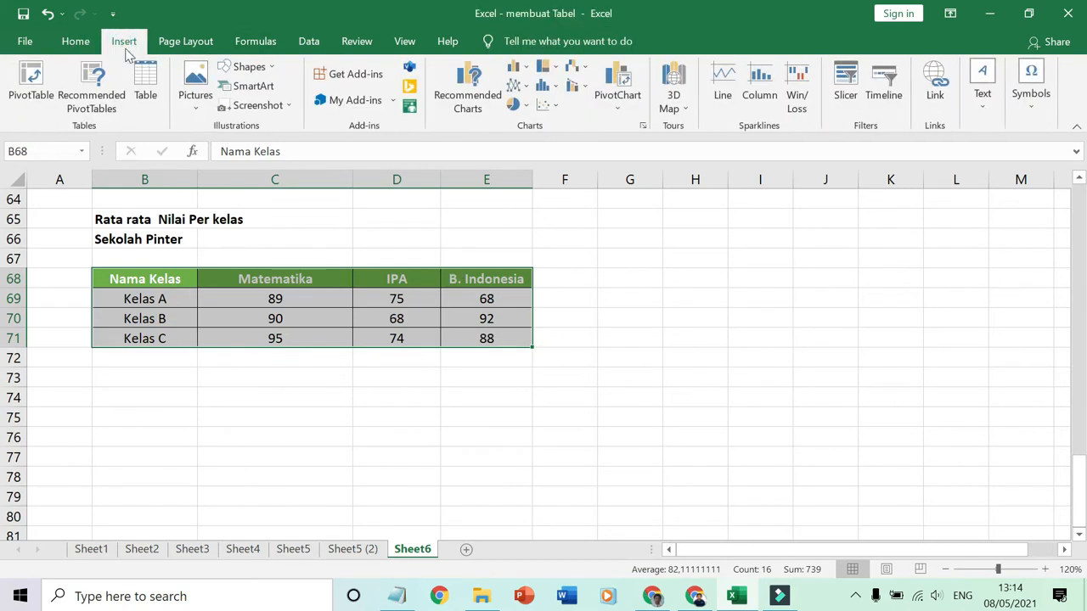
{"action": "left_click", "coordinate": [515, 68]}
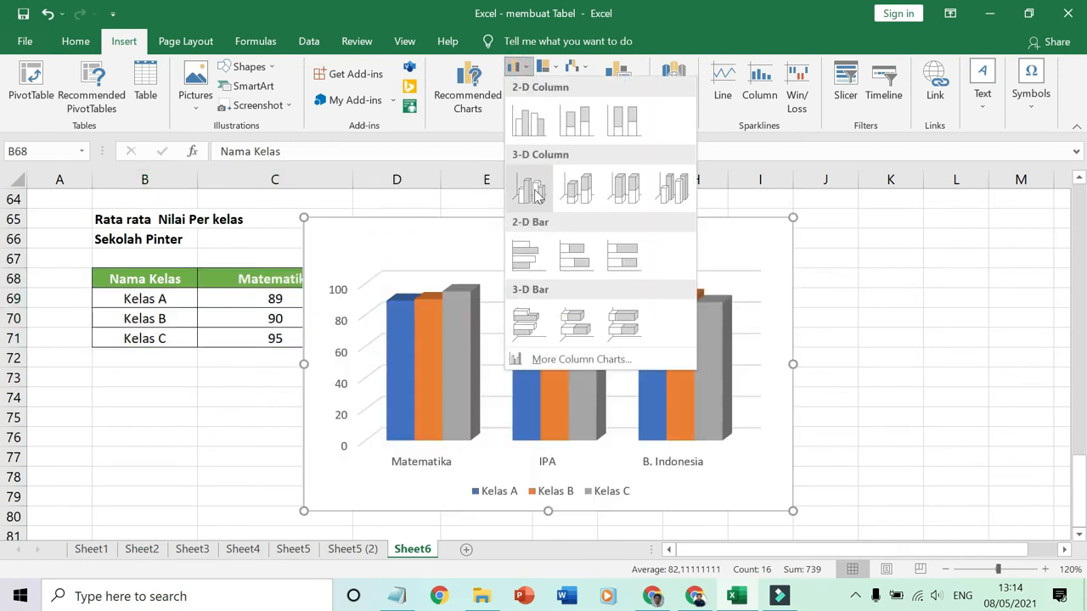
{"action": "left_click", "coordinate": [532, 191]}
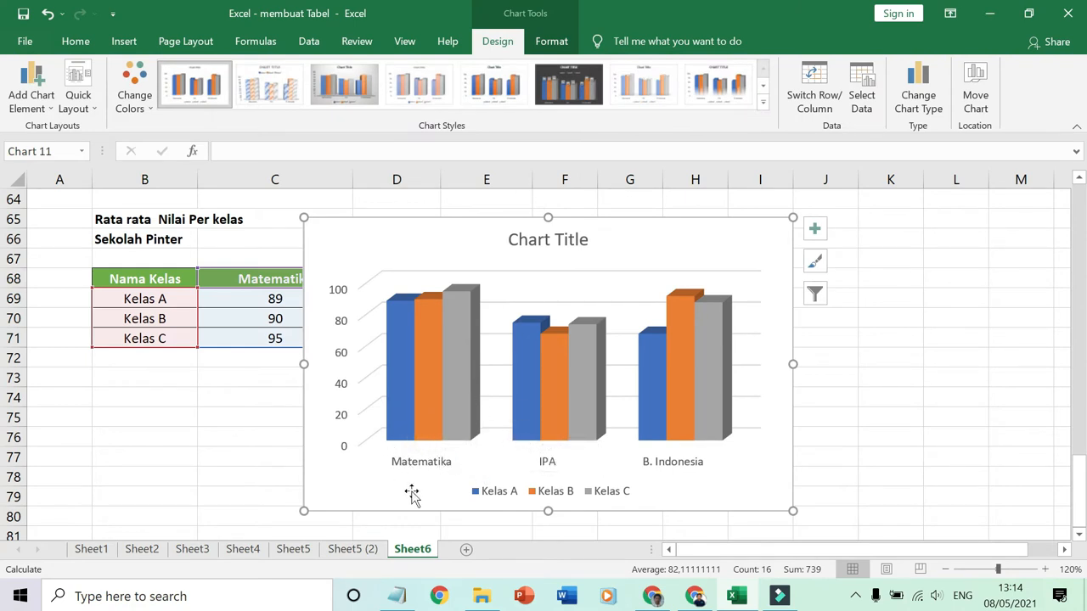
Apply the hatched-column chart style to the class score chart and move the chart down and right, off most of its table
{"action": "mouse_move", "coordinate": [399, 419]}
{"action": "mouse_move", "coordinate": [432, 416]}
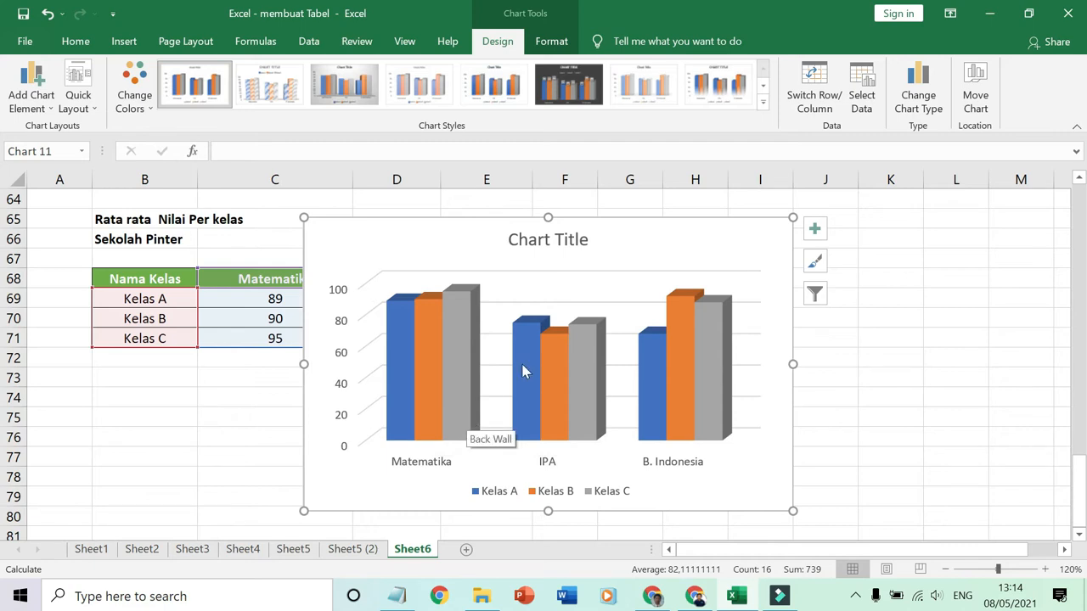
{"action": "left_click", "coordinate": [762, 103]}
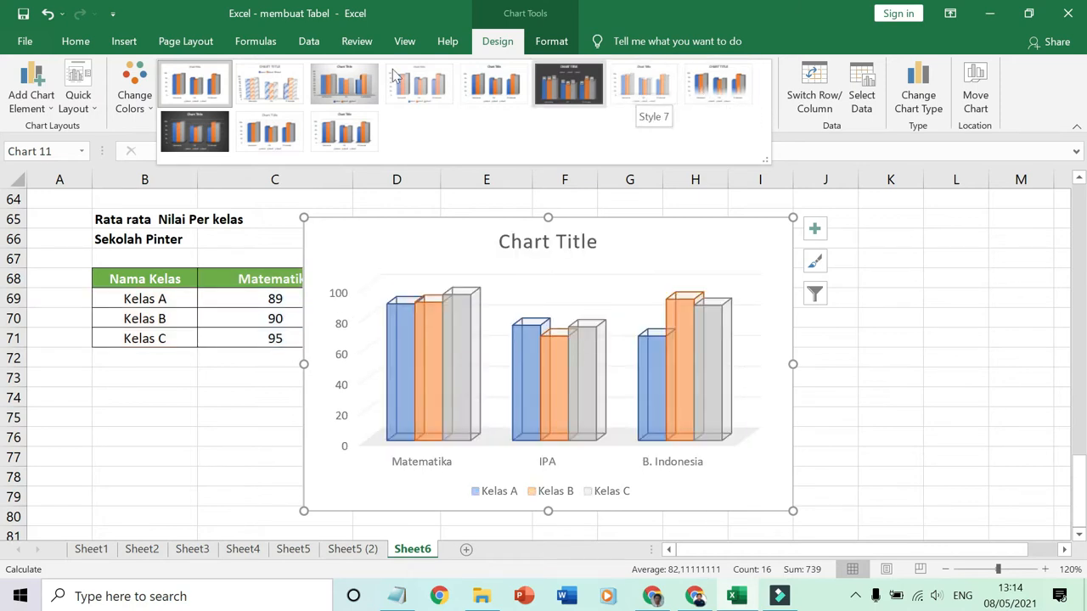
{"action": "left_click", "coordinate": [280, 95]}
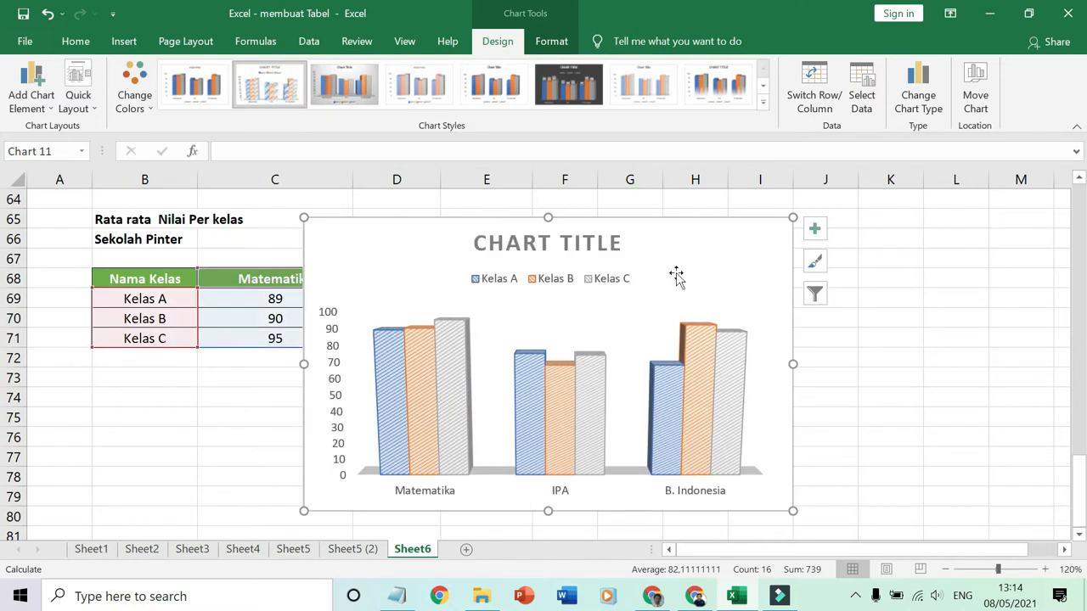
{"action": "left_click_drag", "start_coordinate": [680, 244], "coordinate": [735, 256]}
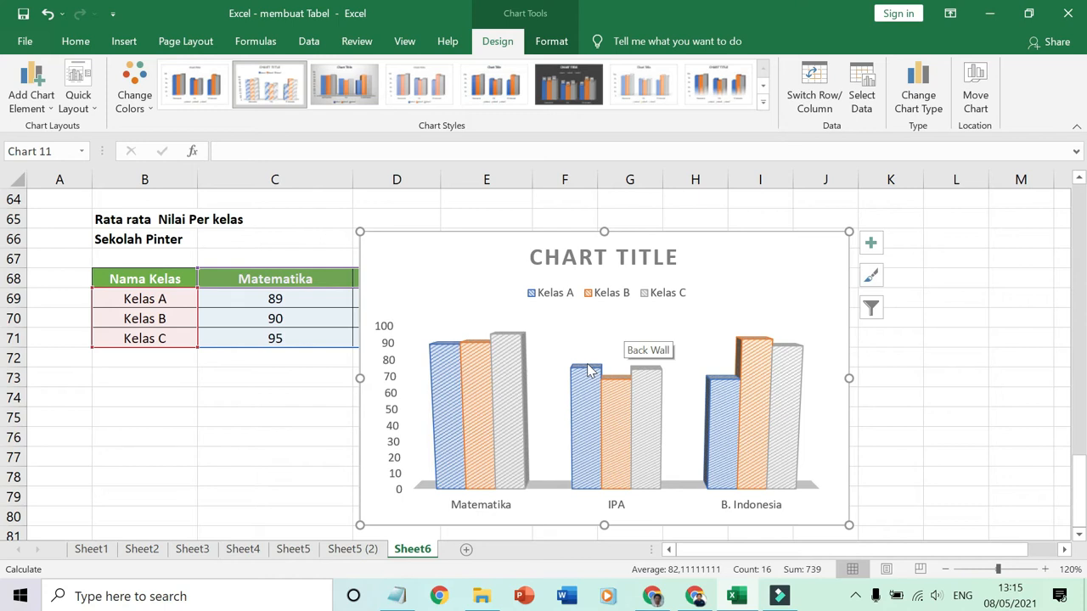
{"action": "left_click_drag", "start_coordinate": [691, 265], "coordinate": [791, 360]}
Insert a 3-D pie chart from the occupation names and Jumlah values in C47:D57, excluding the total, and place it beside the table
{"action": "scroll", "coordinate": [485, 346], "scroll_direction": "up", "scroll_amount": 3}
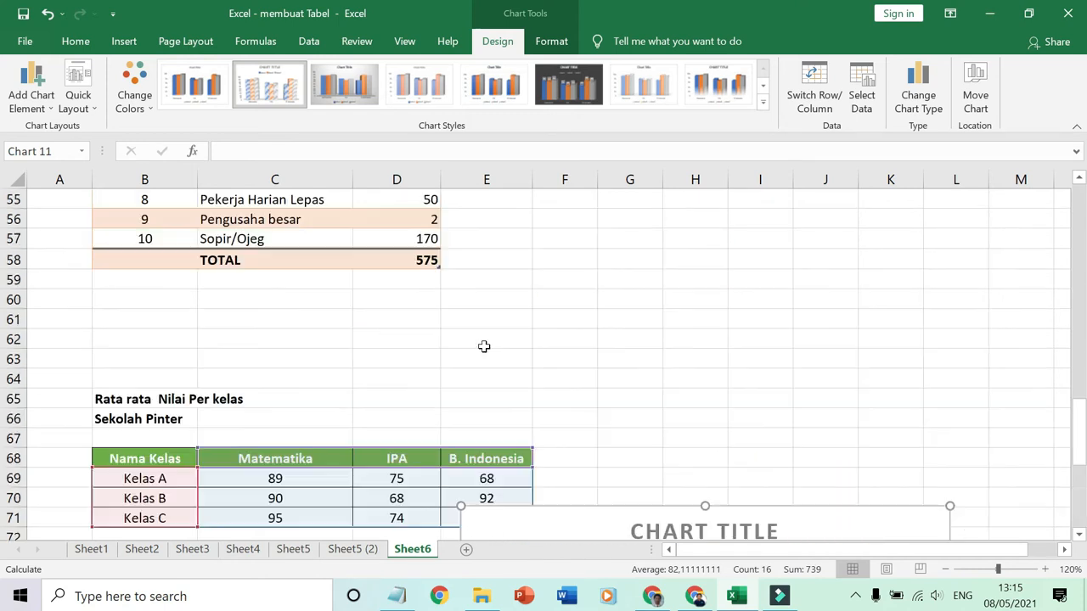
{"action": "scroll", "coordinate": [484, 346], "scroll_direction": "up", "scroll_amount": 4}
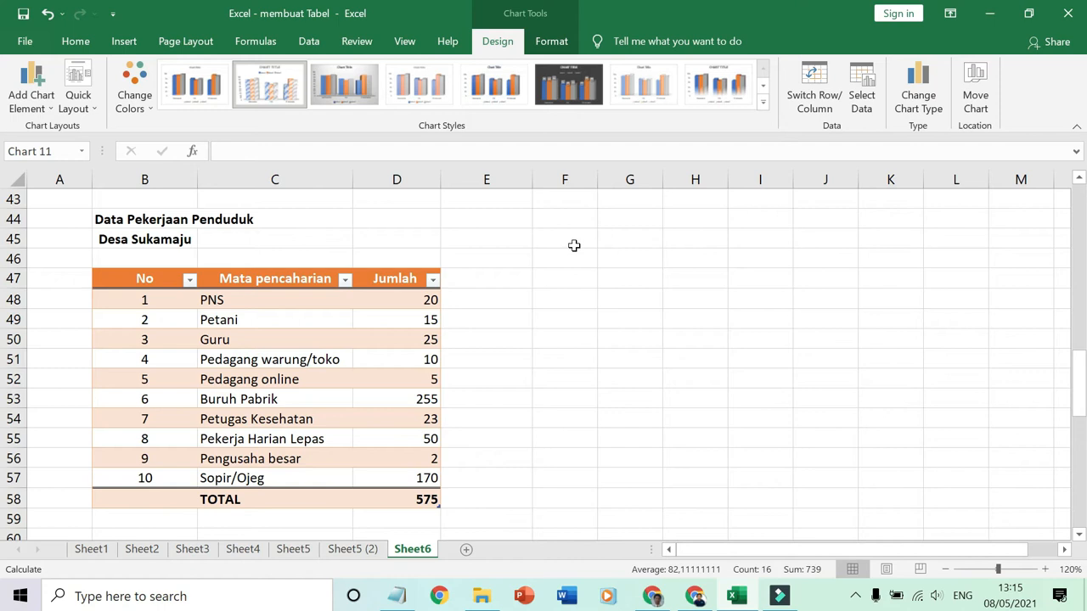
{"action": "left_click_drag", "start_coordinate": [246, 278], "coordinate": [387, 480]}
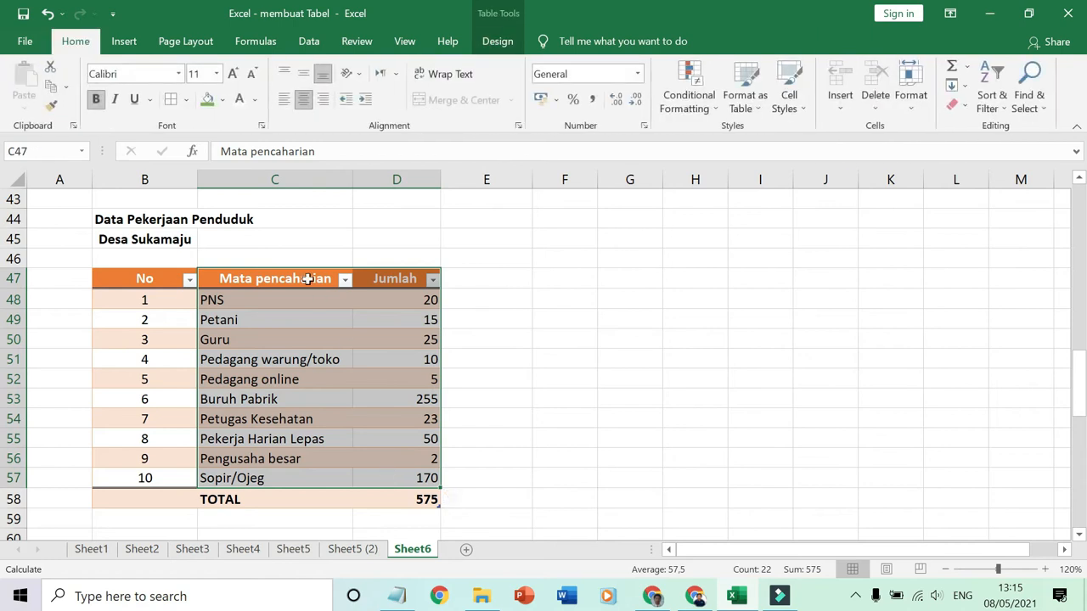
{"action": "left_click", "coordinate": [307, 280]}
{"action": "left_click_drag", "start_coordinate": [256, 281], "coordinate": [388, 477]}
{"action": "left_click", "coordinate": [127, 42]}
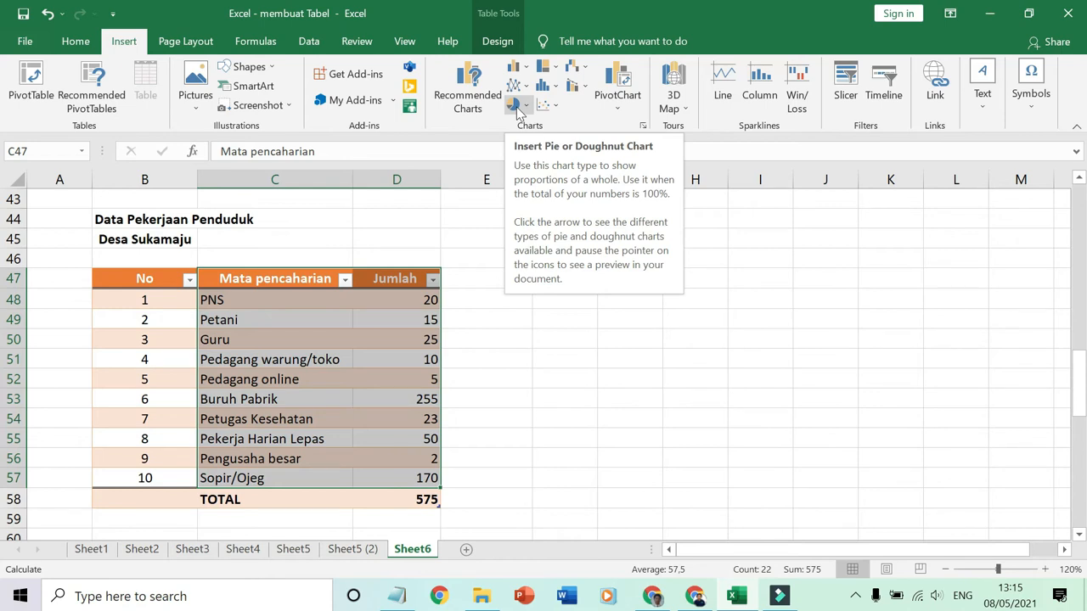
{"action": "left_click", "coordinate": [516, 107]}
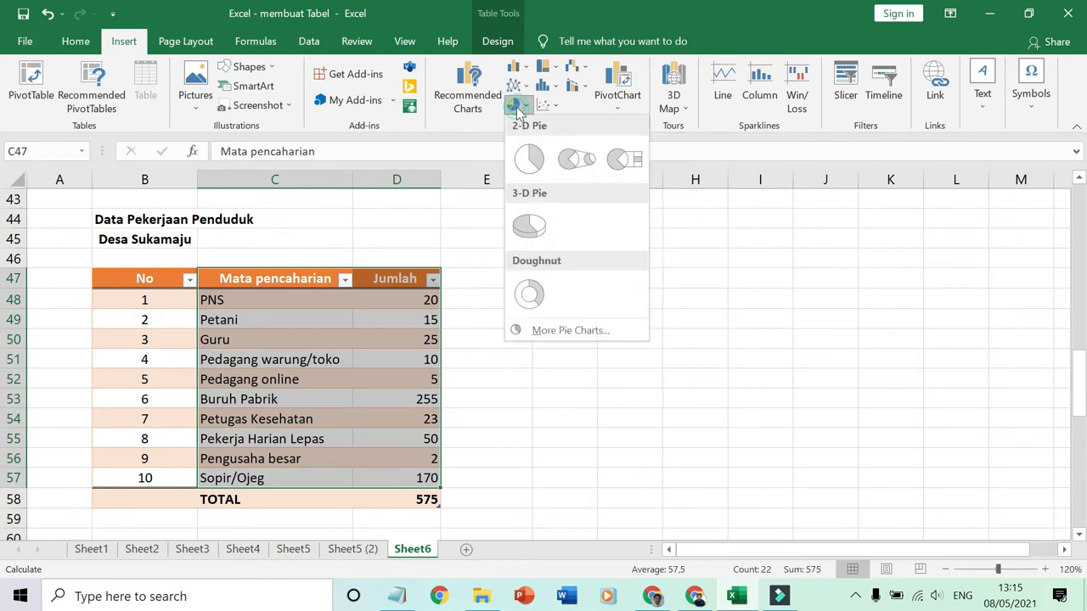
{"action": "left_click", "coordinate": [533, 228]}
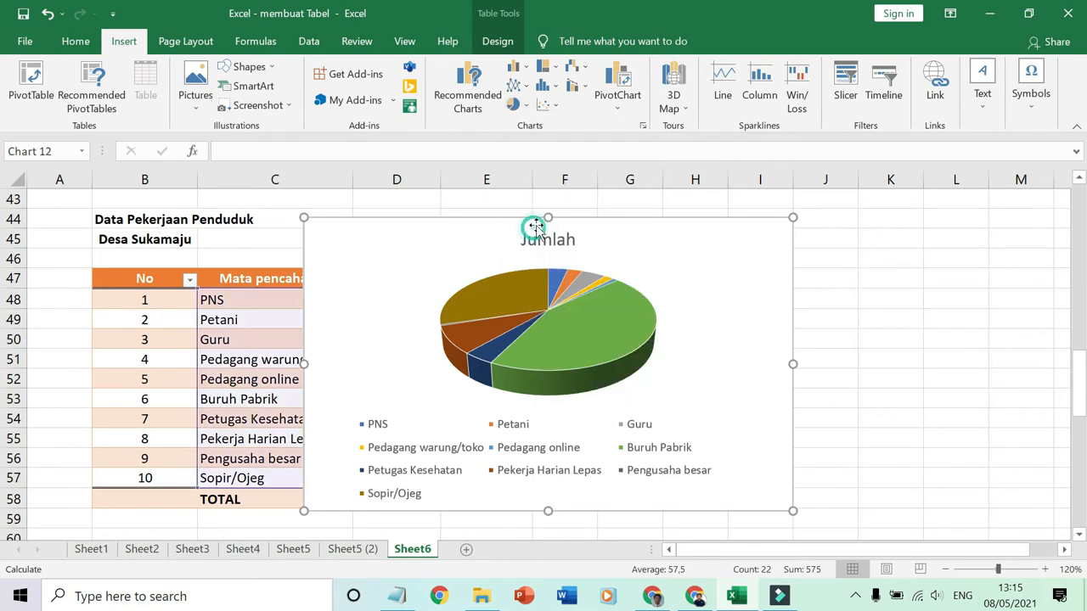
{"action": "left_click_drag", "start_coordinate": [670, 245], "coordinate": [841, 230]}
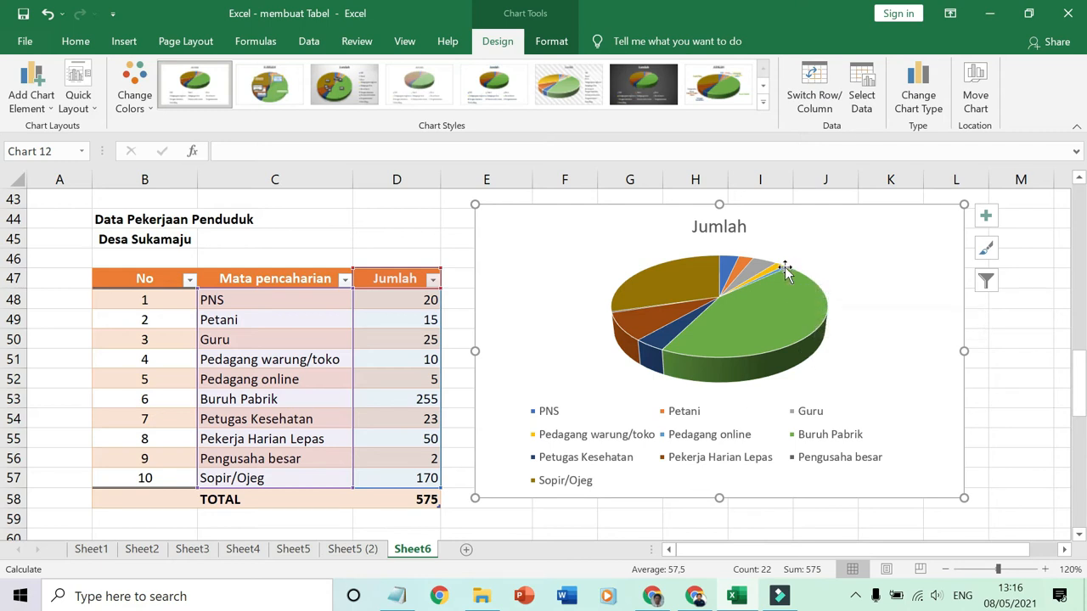
{"action": "mouse_move", "coordinate": [784, 269]}
{"action": "mouse_move", "coordinate": [749, 295]}
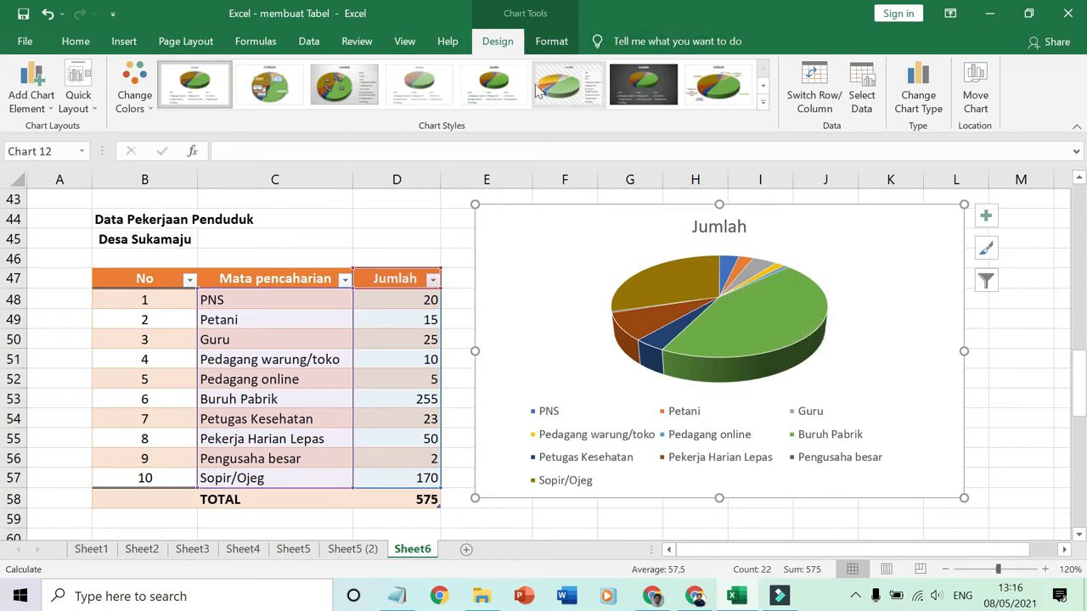
Apply the dark grey gradient chart style without data labels to the Jumlah 3-D pie chart, and deselect the chart
{"action": "left_click", "coordinate": [763, 103]}
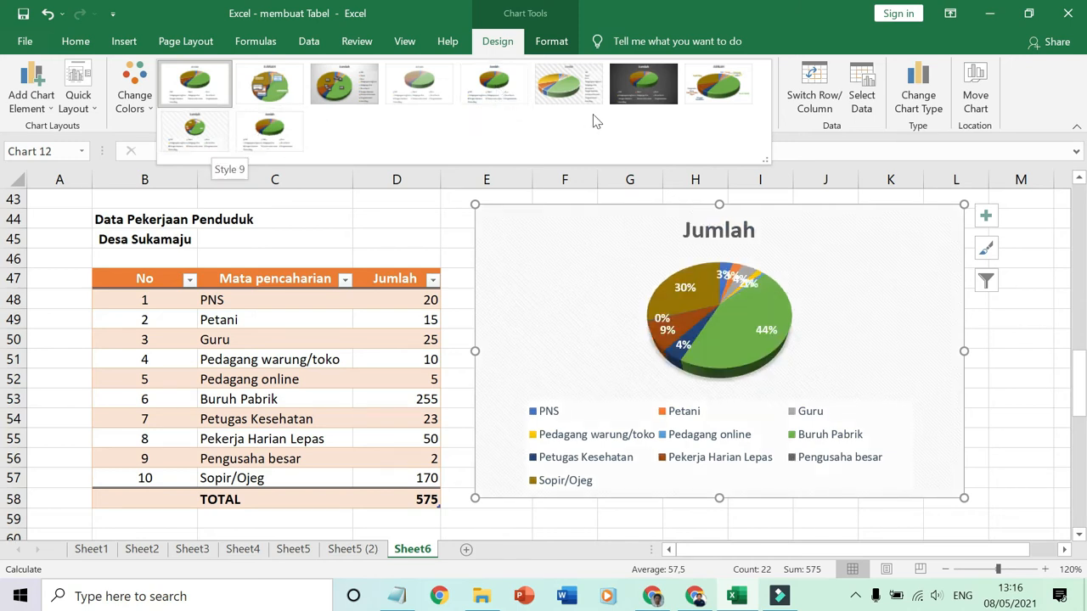
{"action": "left_click", "coordinate": [654, 96]}
{"action": "left_click", "coordinate": [1012, 345]}
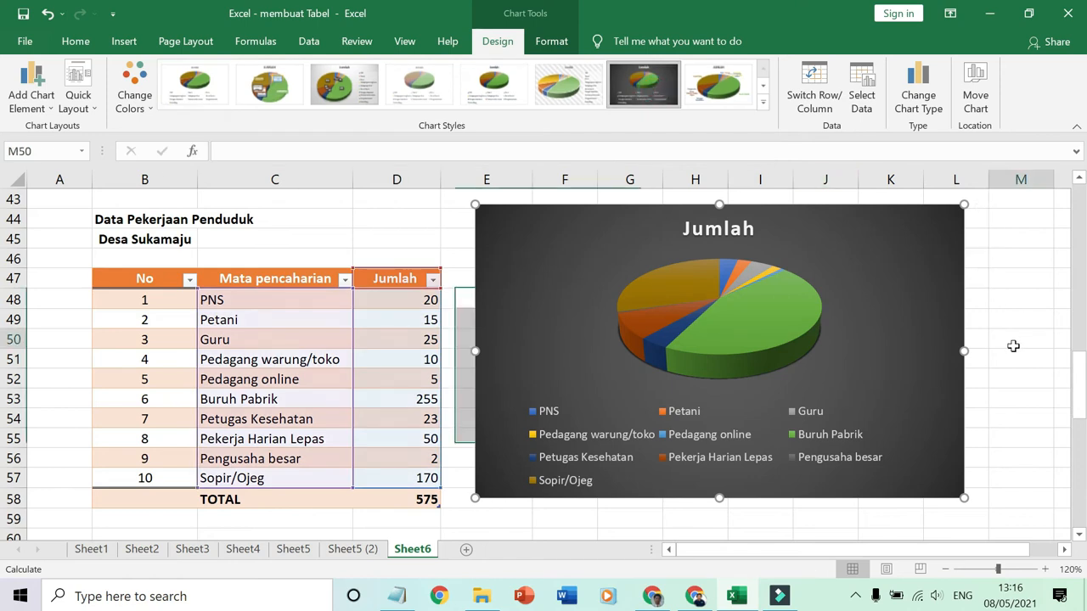
{"action": "scroll", "coordinate": [1001, 387], "scroll_direction": "up", "scroll_amount": 1}
{"action": "scroll", "coordinate": [1001, 387], "scroll_direction": "down", "scroll_amount": 1}
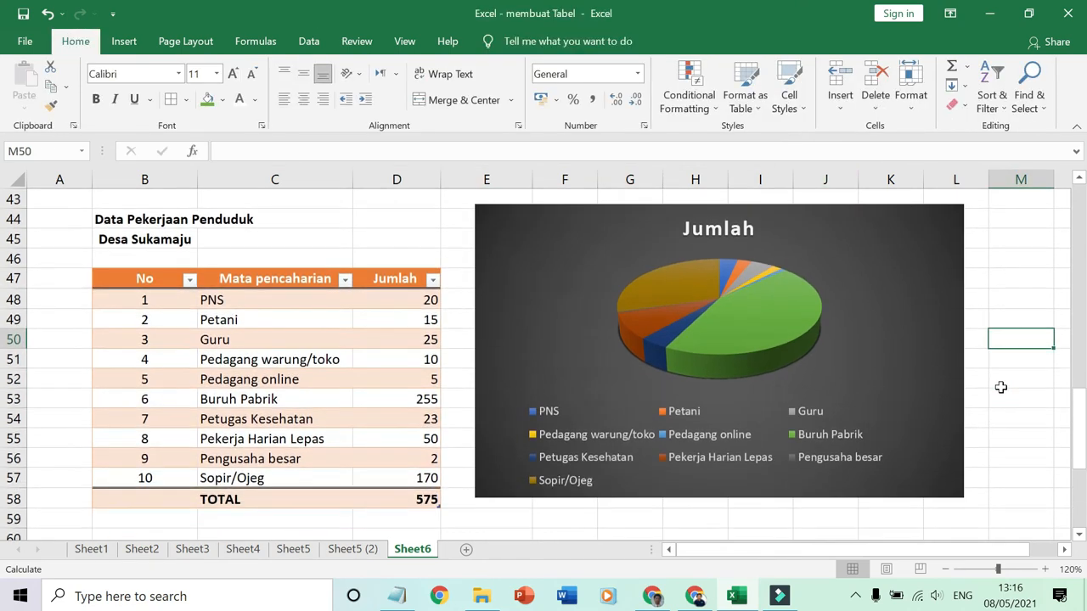
Change the Hadir attendance chart to the 3-D Clustered Column variant that shows each month as a separately coloured series
{"action": "scroll", "coordinate": [1000, 387], "scroll_direction": "up", "scroll_amount": 14}
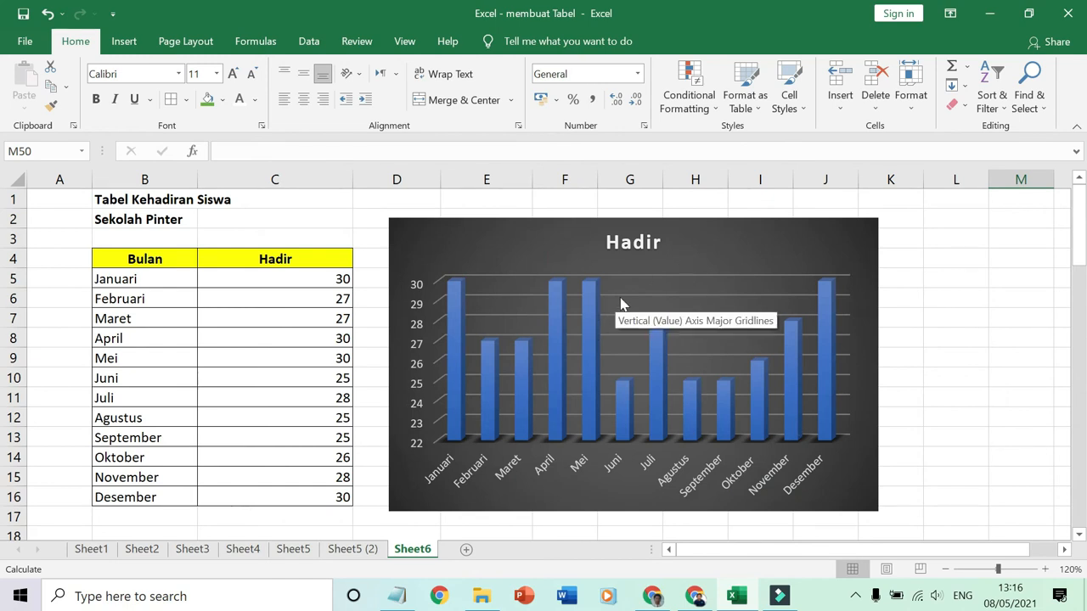
{"action": "left_click", "coordinate": [734, 244]}
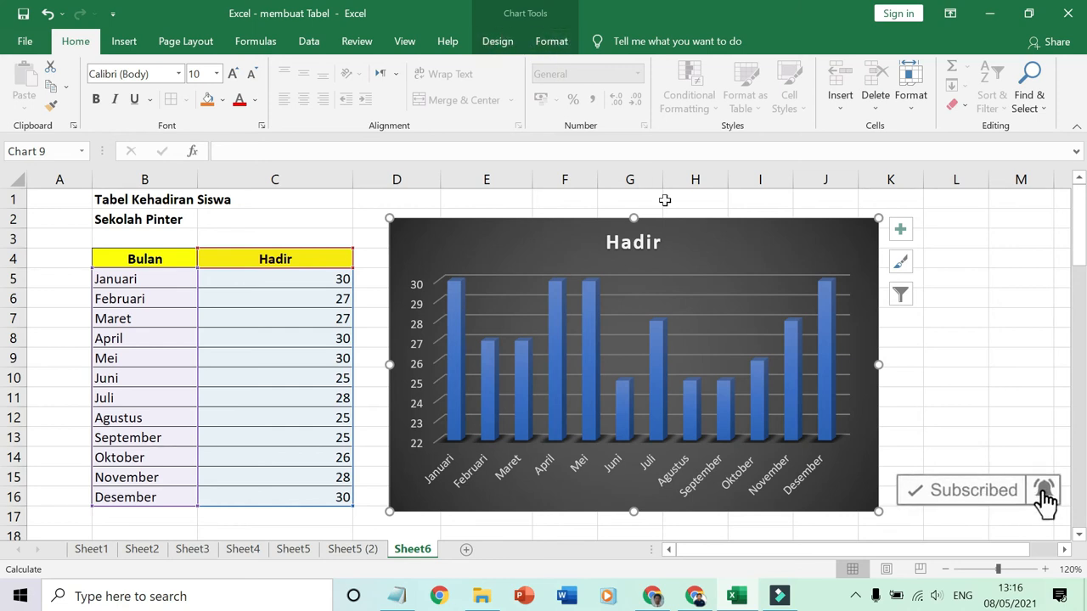
{"action": "left_click", "coordinate": [498, 41]}
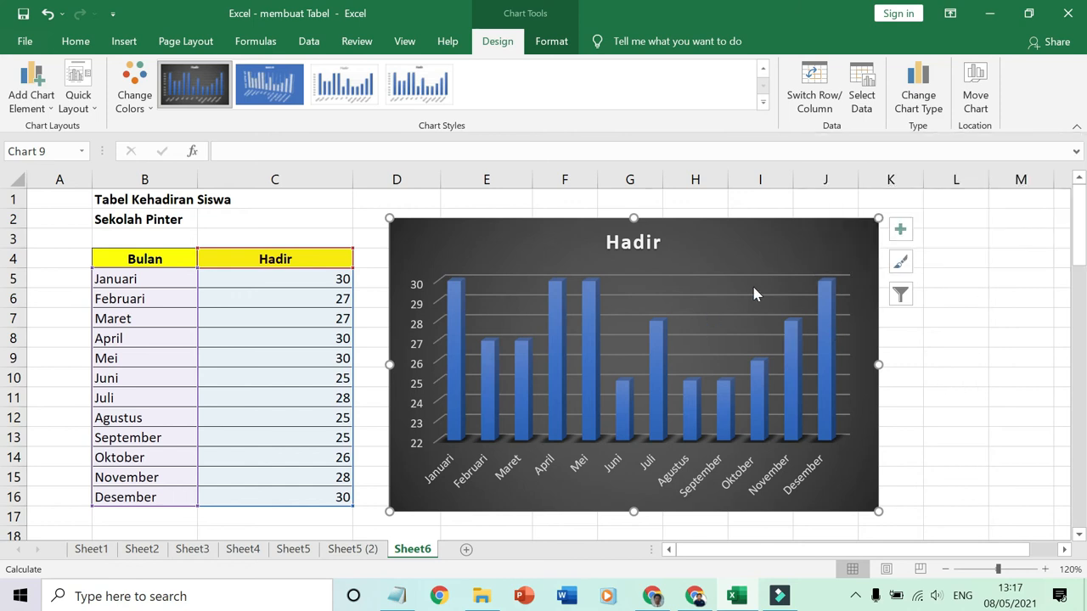
{"action": "left_click", "coordinate": [930, 104]}
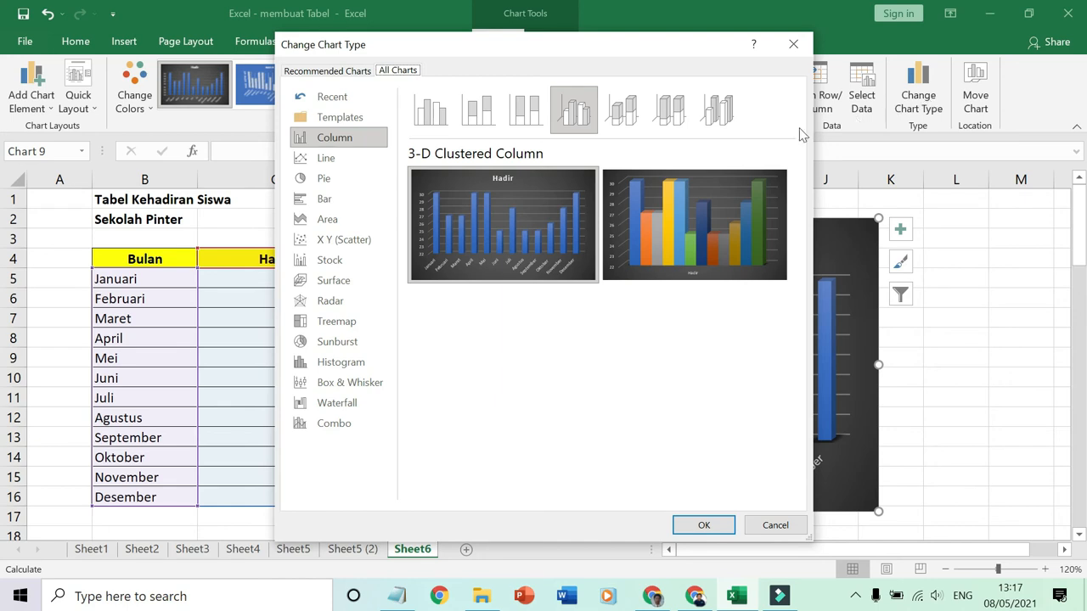
{"action": "mouse_move", "coordinate": [737, 215]}
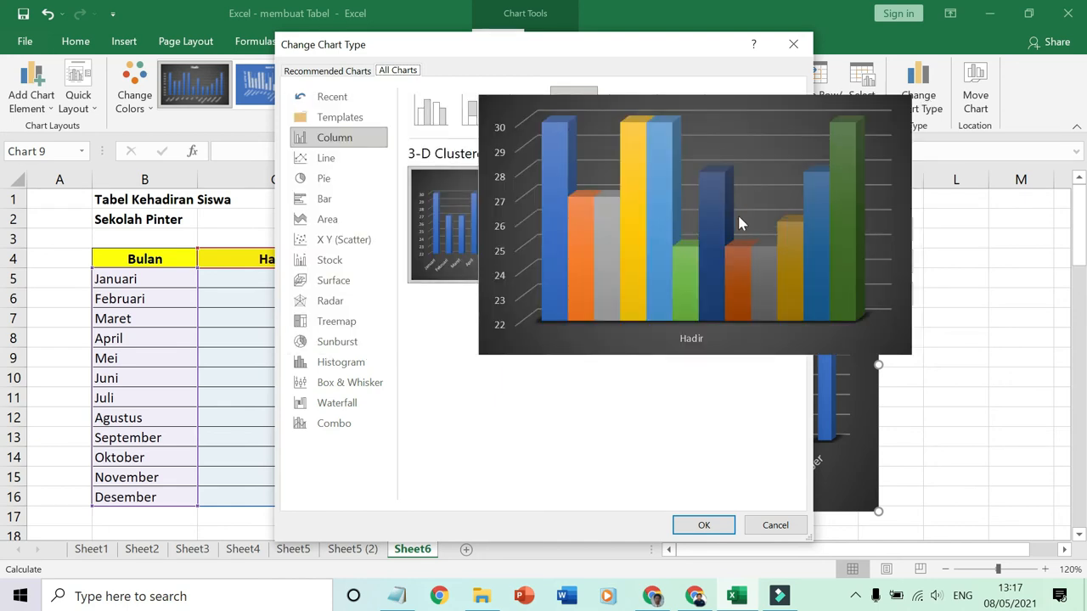
{"action": "left_click", "coordinate": [739, 216]}
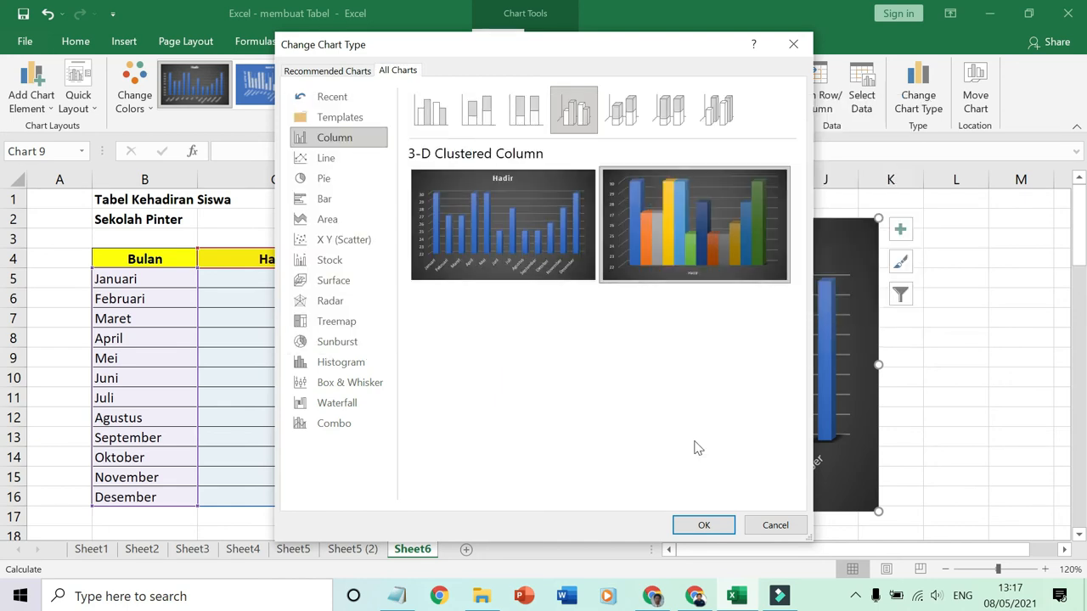
{"action": "left_click", "coordinate": [704, 526]}
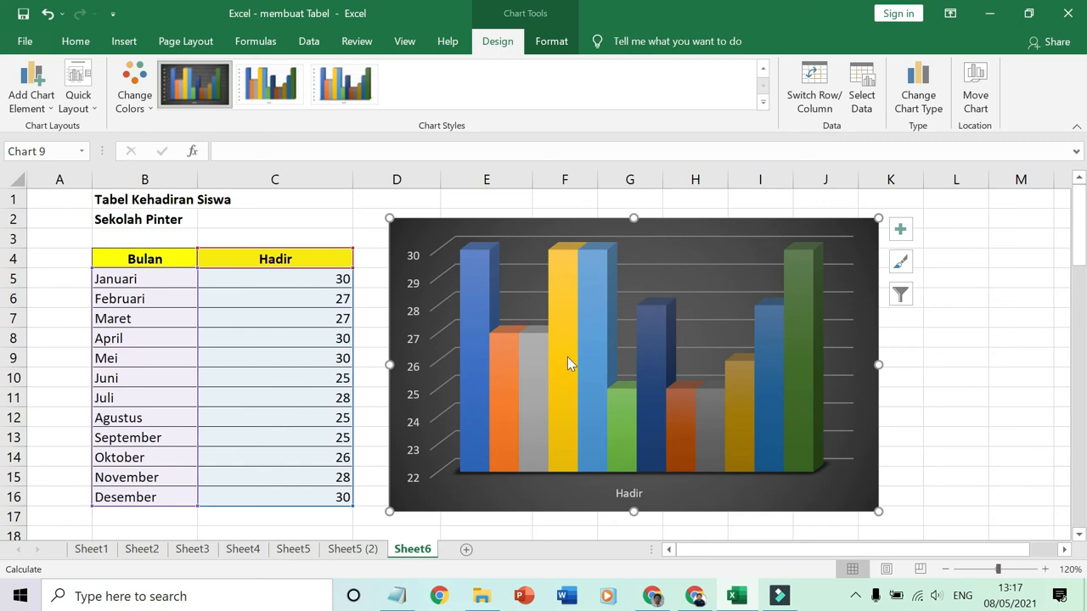
Change the Hadir chart type to Stacked Line with Markers, using the variant with the months along the horizontal axis
{"action": "left_click", "coordinate": [921, 101]}
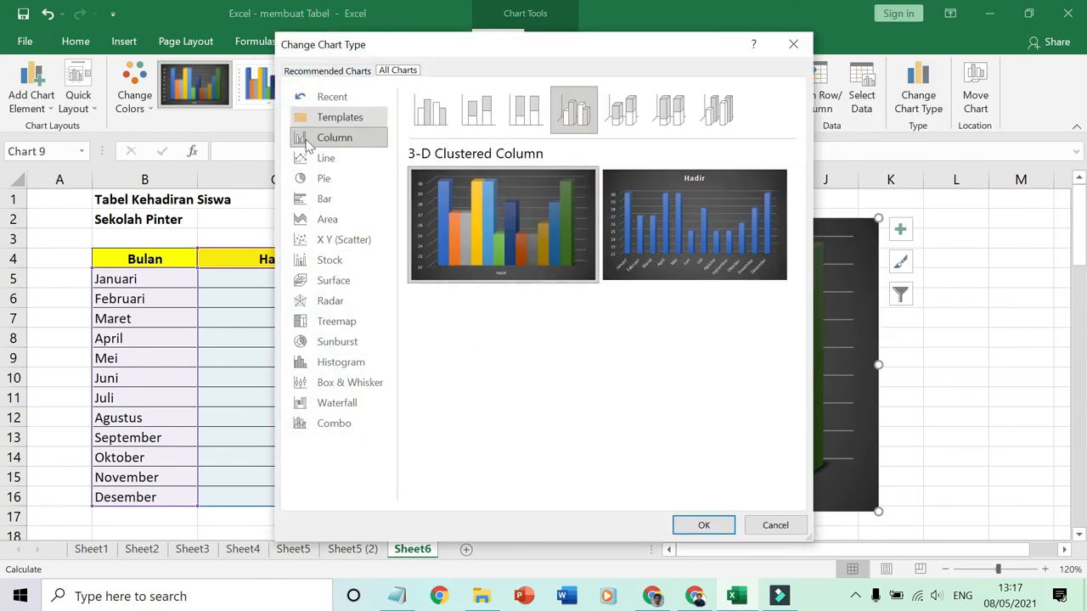
{"action": "left_click", "coordinate": [326, 160]}
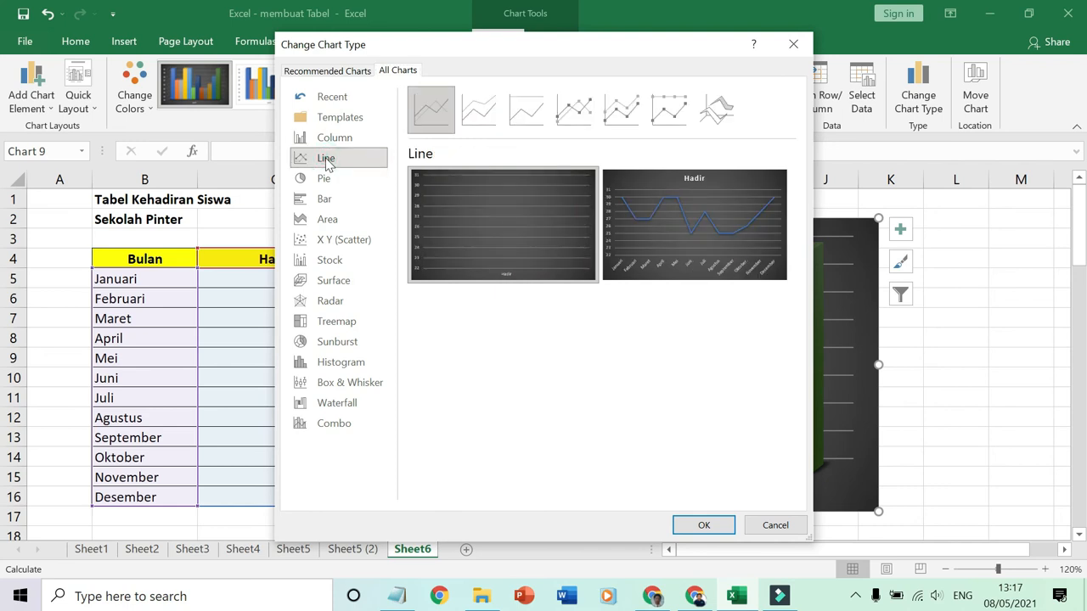
{"action": "left_click", "coordinate": [619, 111]}
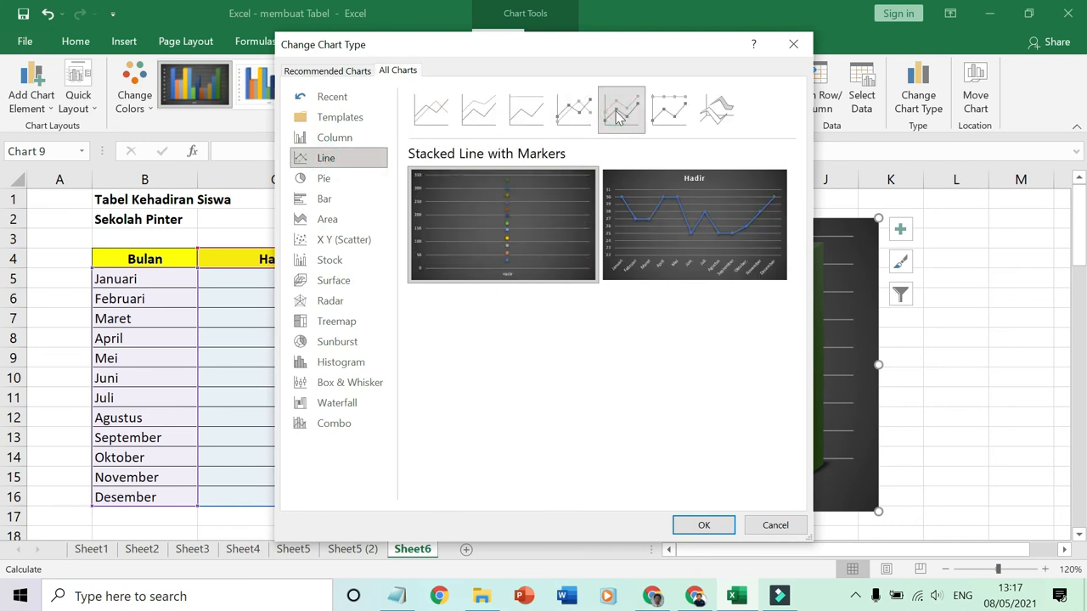
{"action": "mouse_move", "coordinate": [712, 236]}
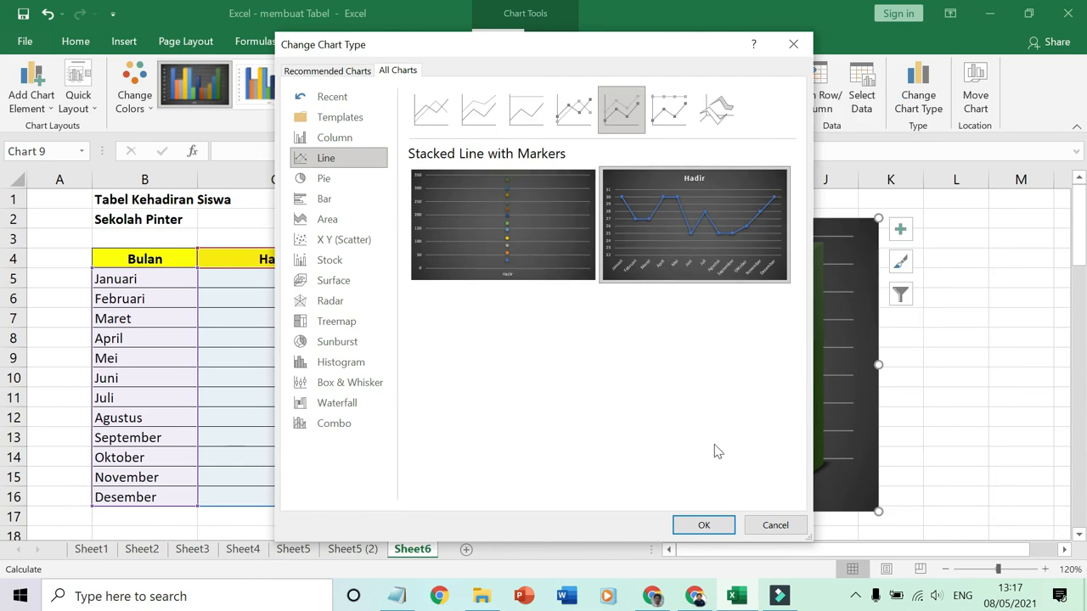
{"action": "left_click", "coordinate": [704, 526]}
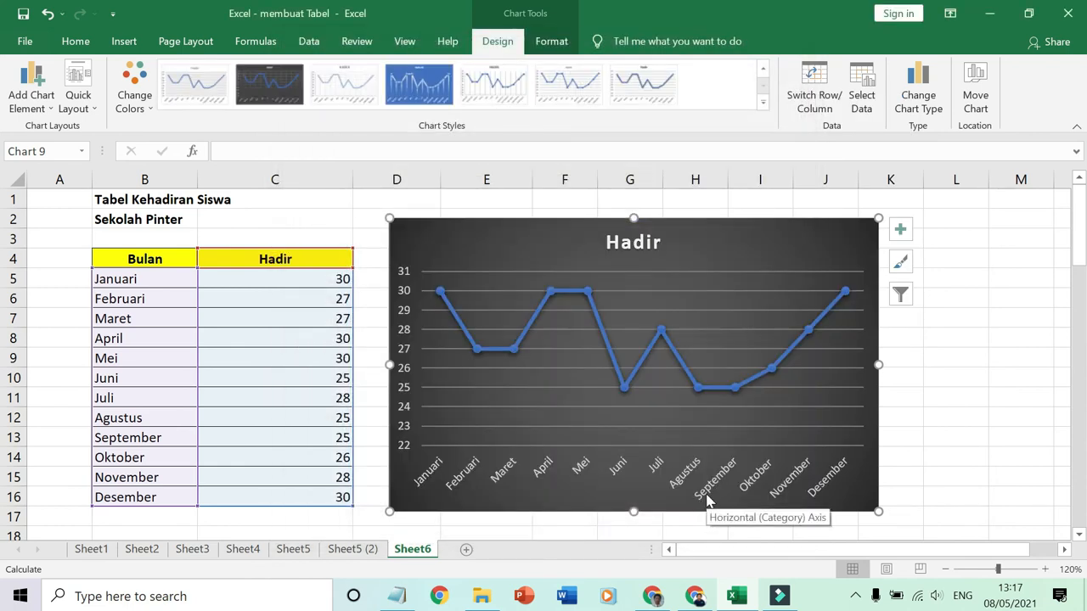
Change the Pendapatan line chart beside the sales income table to a flat Pie chart
{"action": "scroll", "coordinate": [724, 439], "scroll_direction": "down", "scroll_amount": 7}
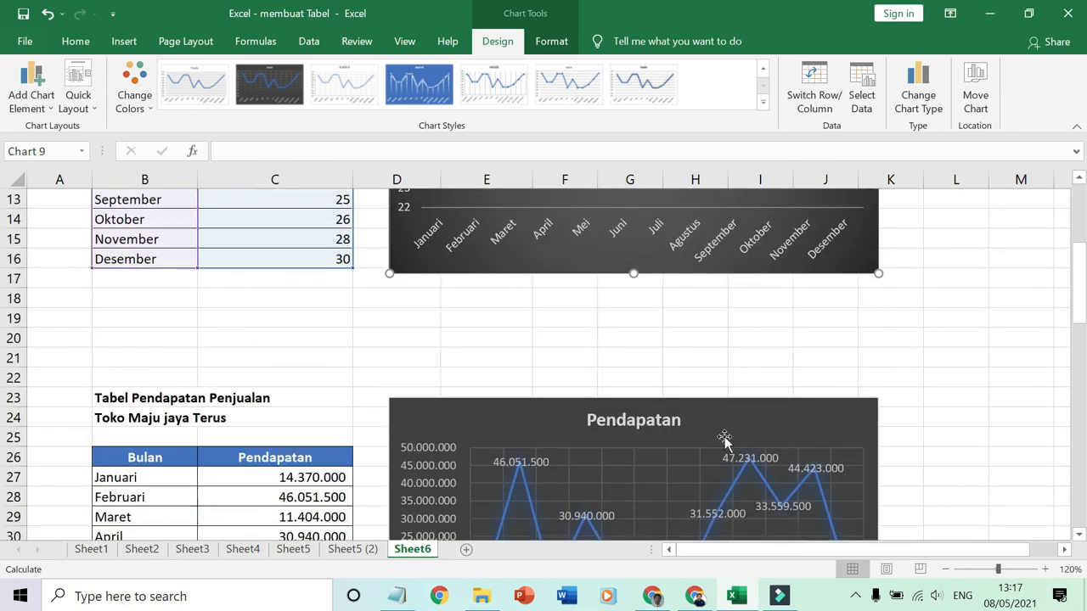
{"action": "left_click", "coordinate": [764, 365]}
{"action": "left_click", "coordinate": [917, 97]}
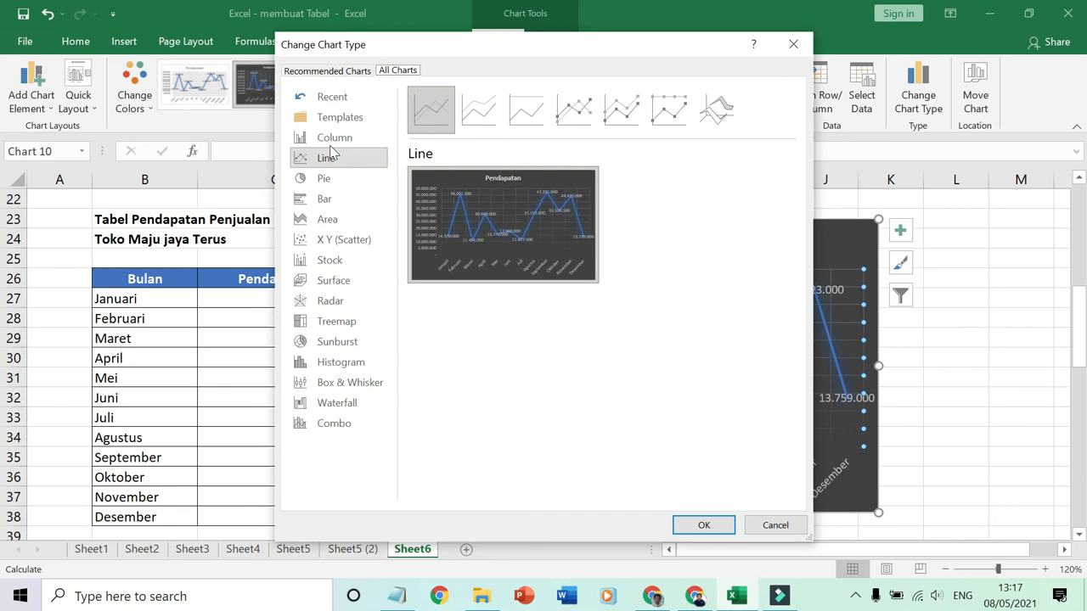
{"action": "left_click", "coordinate": [328, 179]}
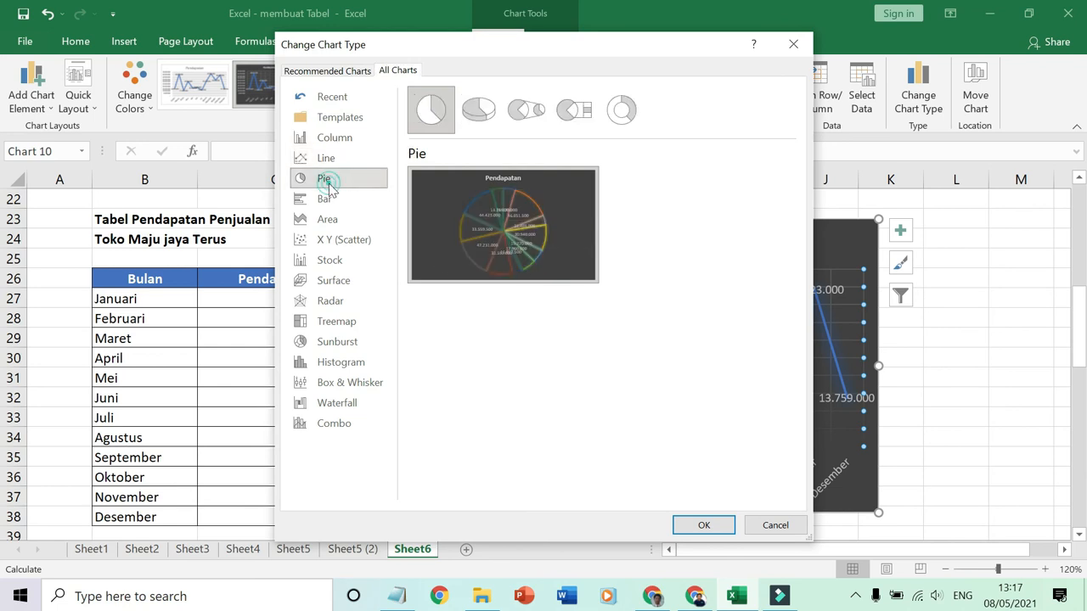
{"action": "mouse_move", "coordinate": [531, 247]}
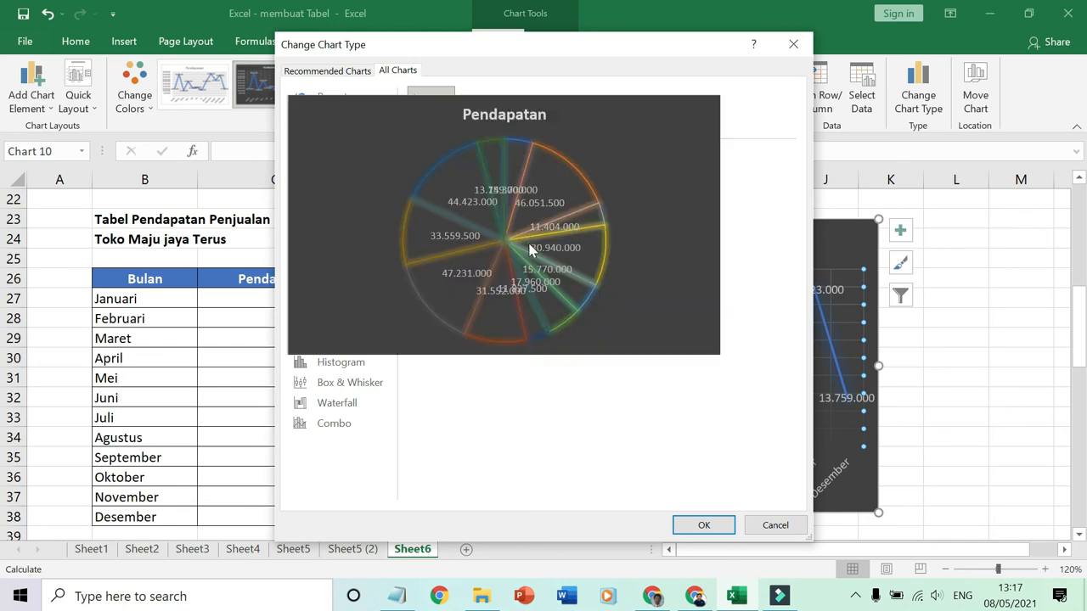
{"action": "left_click", "coordinate": [717, 525]}
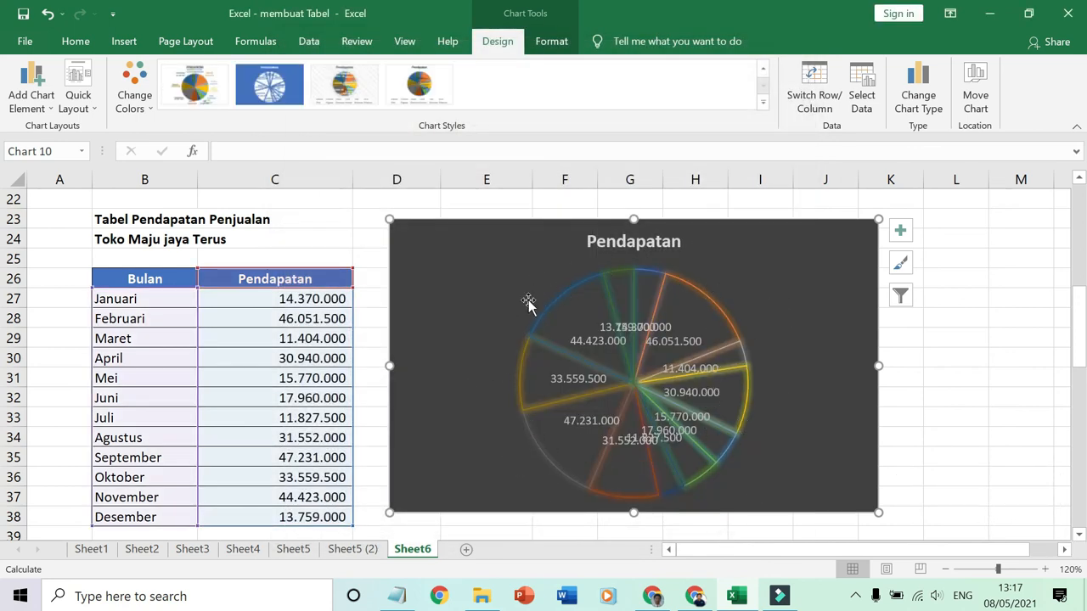
{"action": "scroll", "coordinate": [550, 396], "scroll_direction": "down", "scroll_amount": 8}
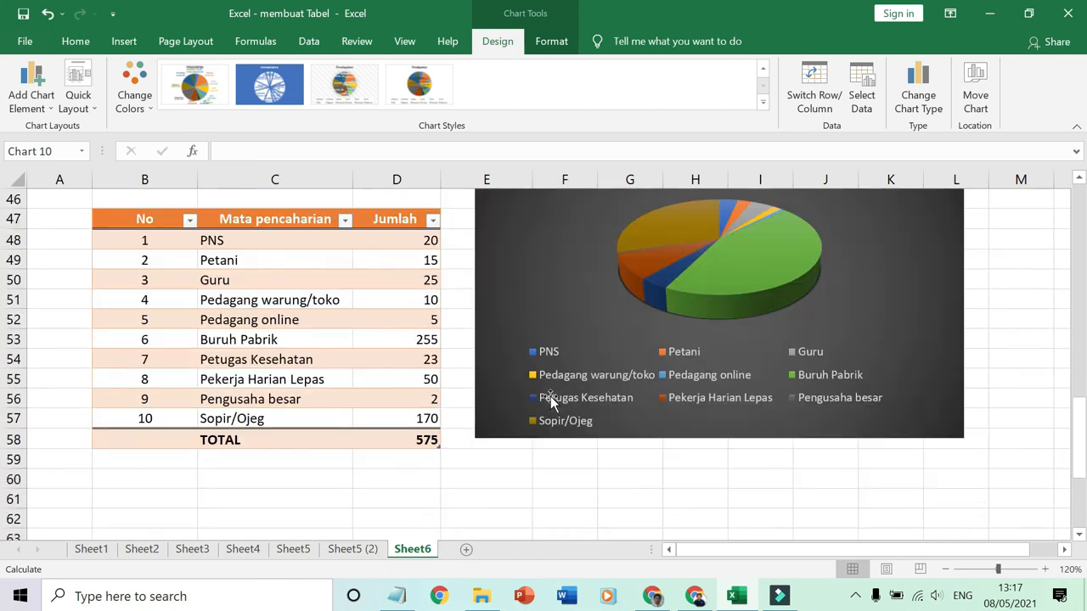
{"action": "left_click", "coordinate": [840, 322]}
{"action": "scroll", "coordinate": [841, 325], "scroll_direction": "up", "scroll_amount": 2}
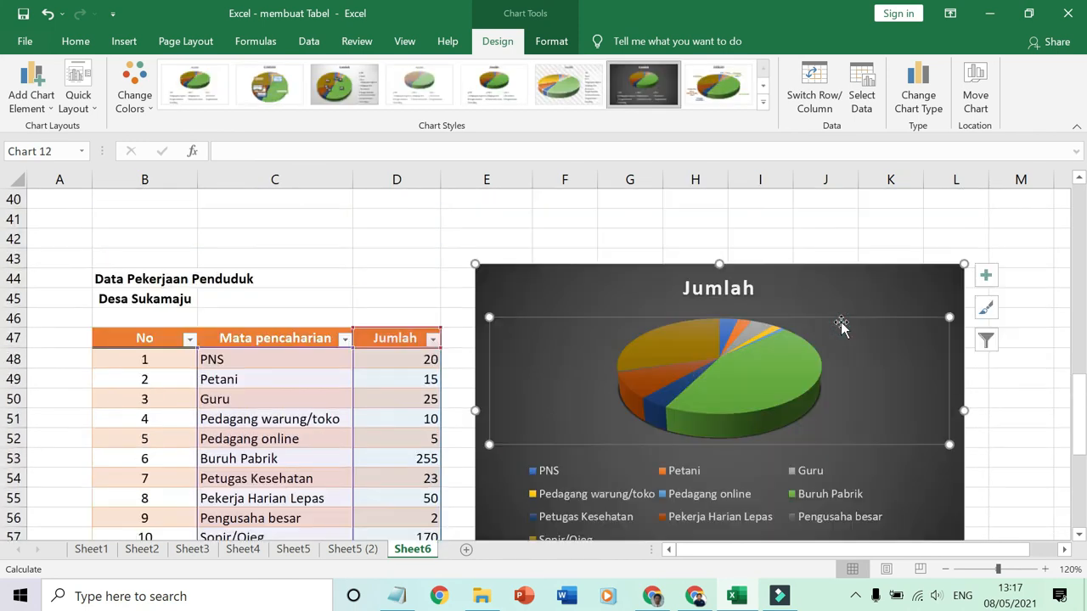
{"action": "left_click", "coordinate": [858, 283]}
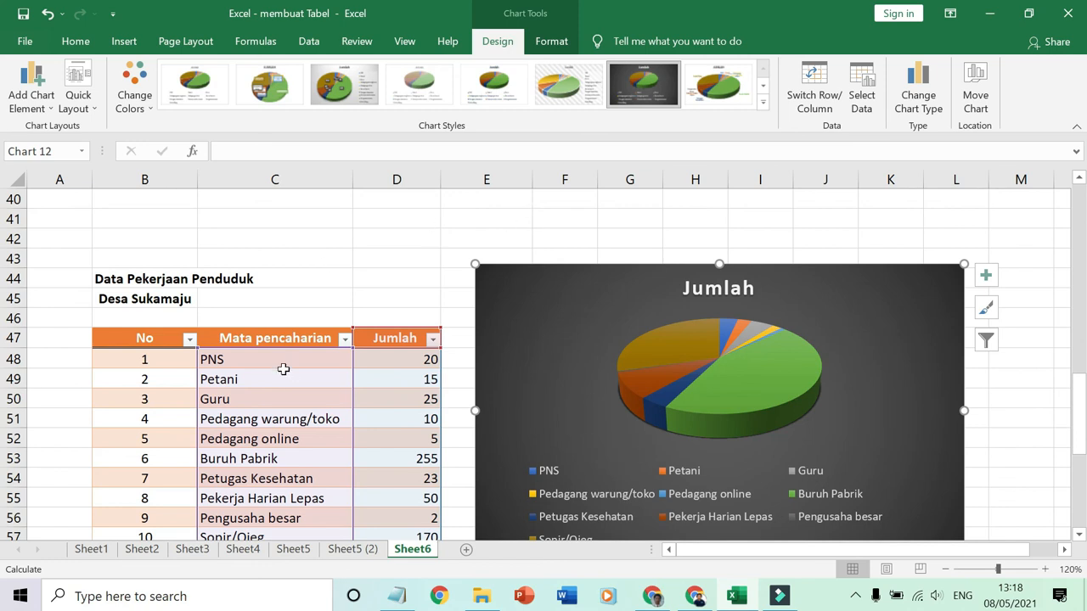
{"action": "scroll", "coordinate": [283, 369], "scroll_direction": "up", "scroll_amount": 13}
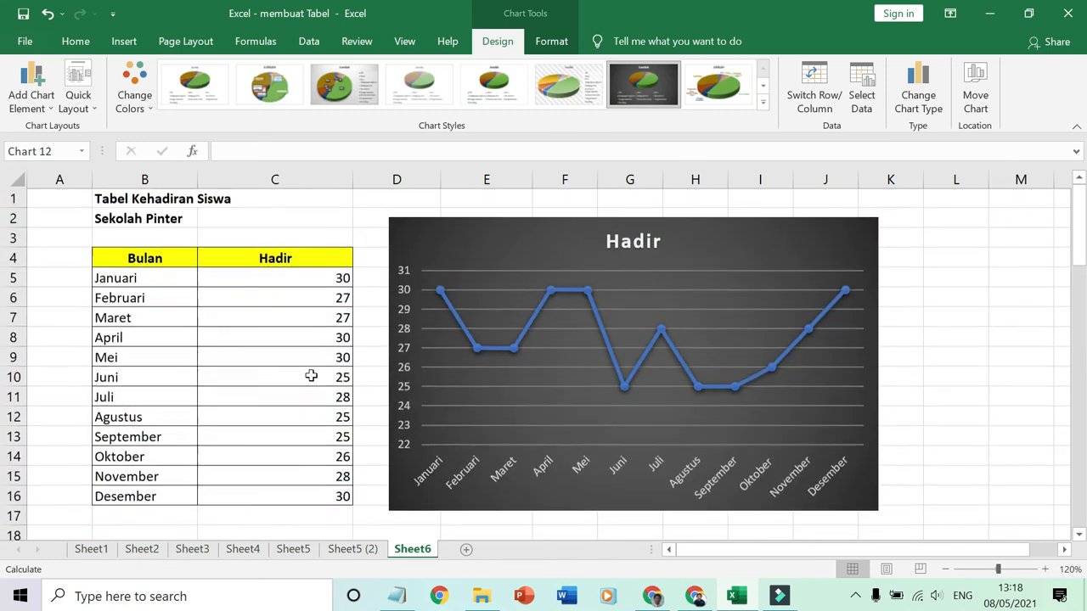